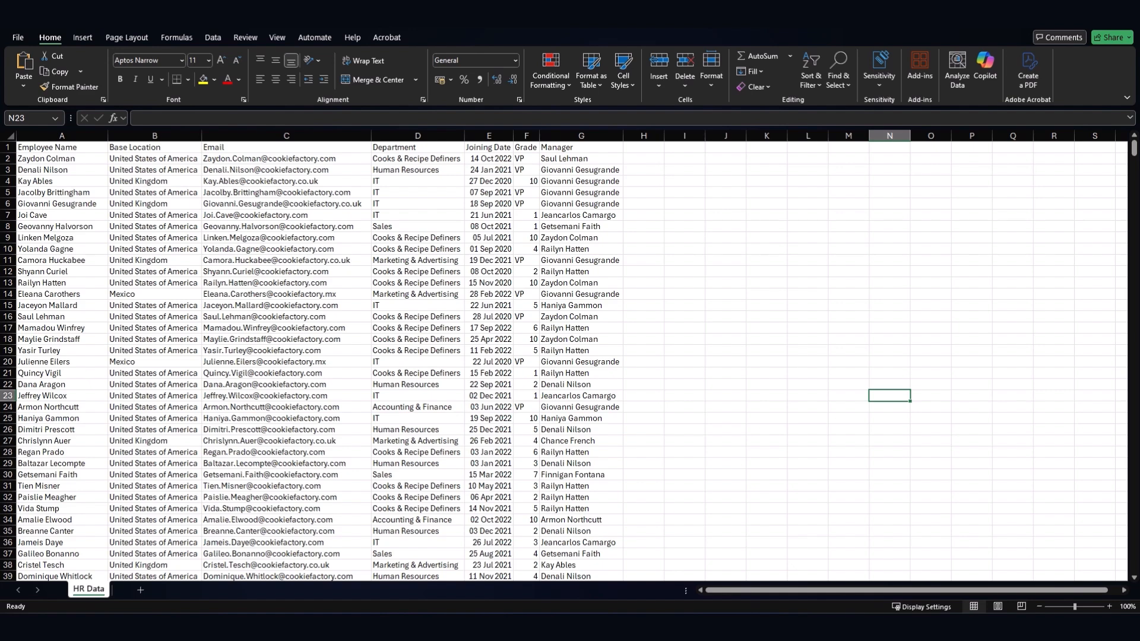
- Go over the HR Data column headers: Employee Name, Base Location, Email, Department, Joining Date, Grade and Manager
{"action": "left_click", "coordinate": [683, 426]}
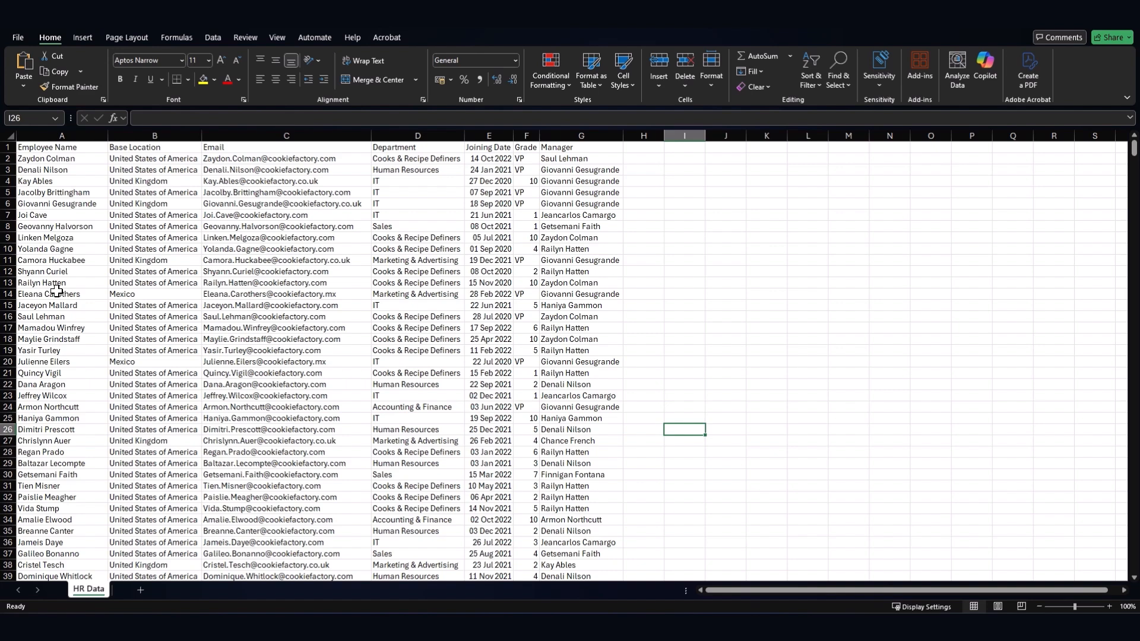
{"action": "left_click", "coordinate": [54, 150]}
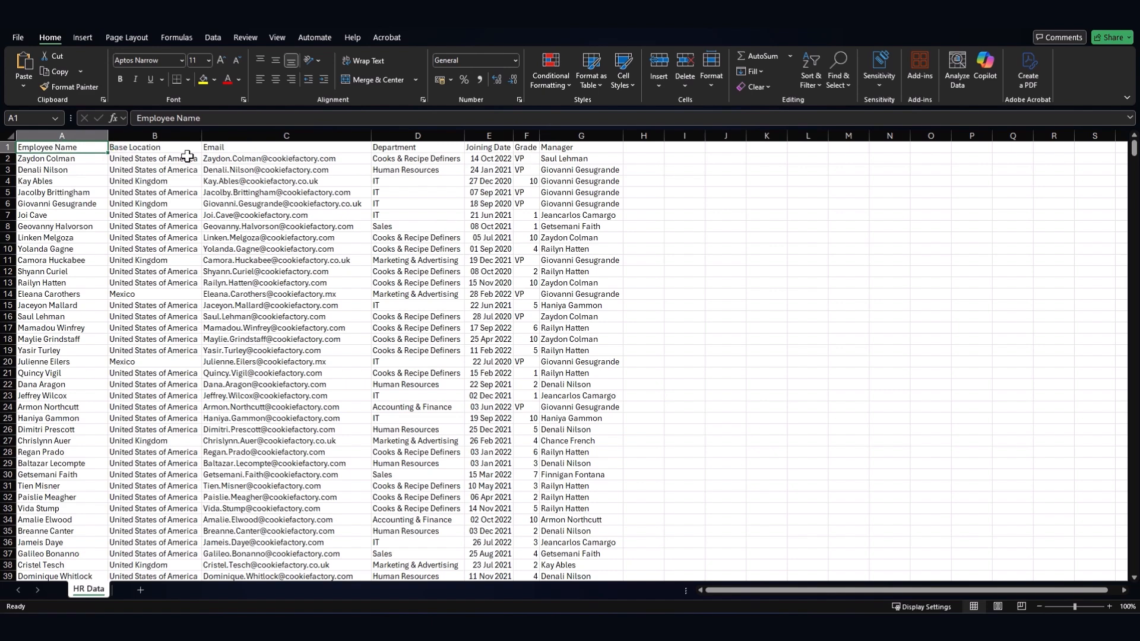
{"action": "left_click", "coordinate": [164, 181]}
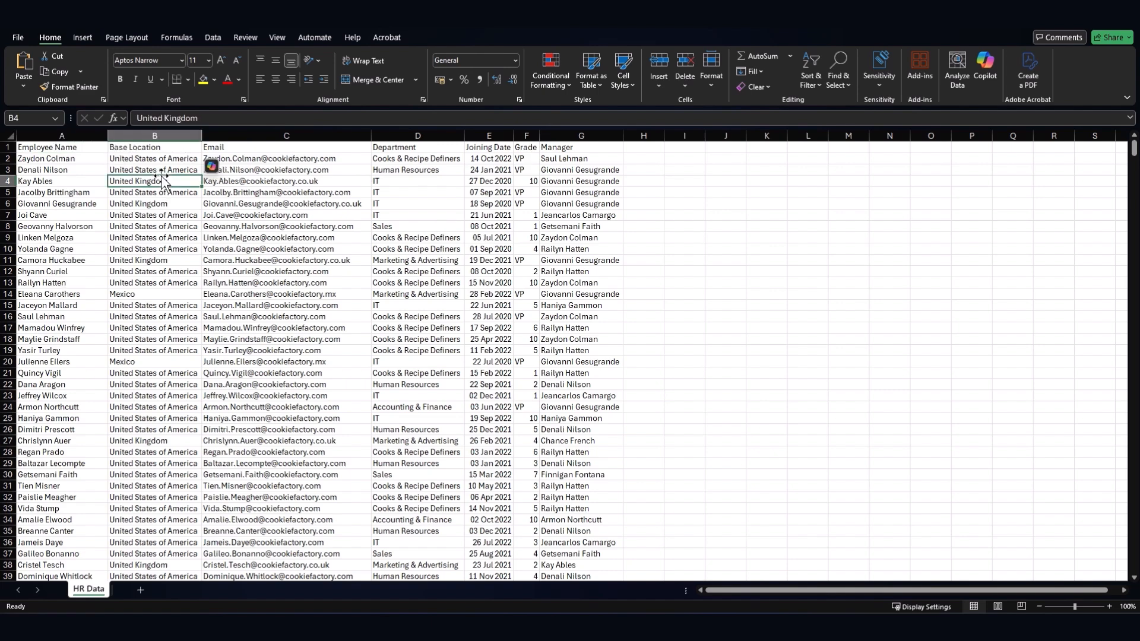
{"action": "left_click", "coordinate": [291, 169]}
{"action": "left_click", "coordinate": [412, 169]}
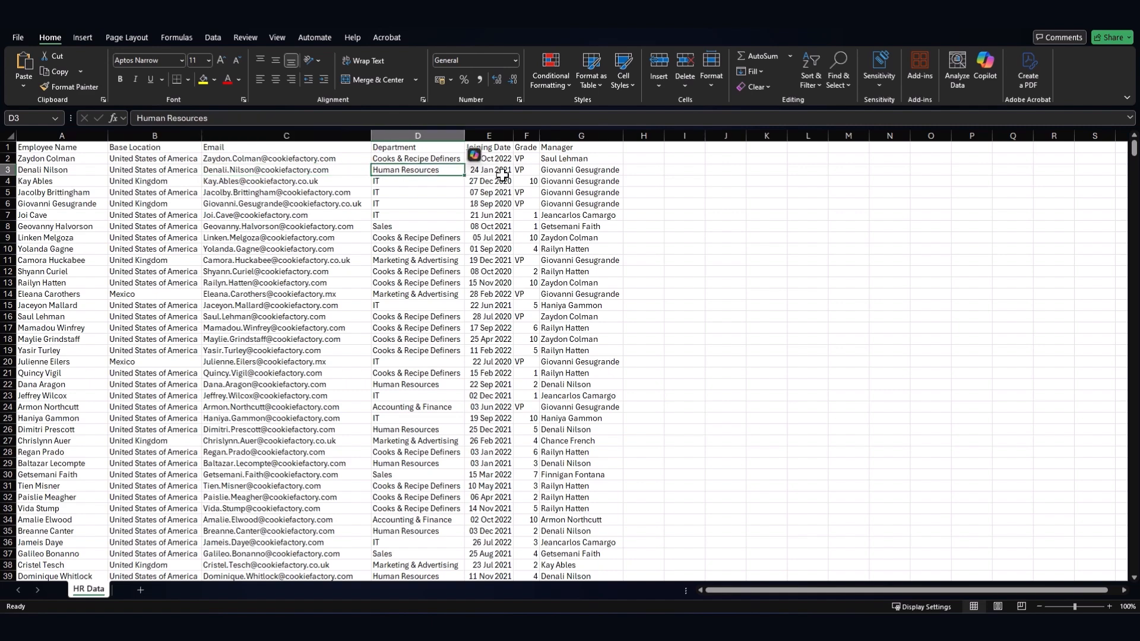
{"action": "left_click", "coordinate": [496, 173]}
{"action": "left_click", "coordinate": [530, 172]}
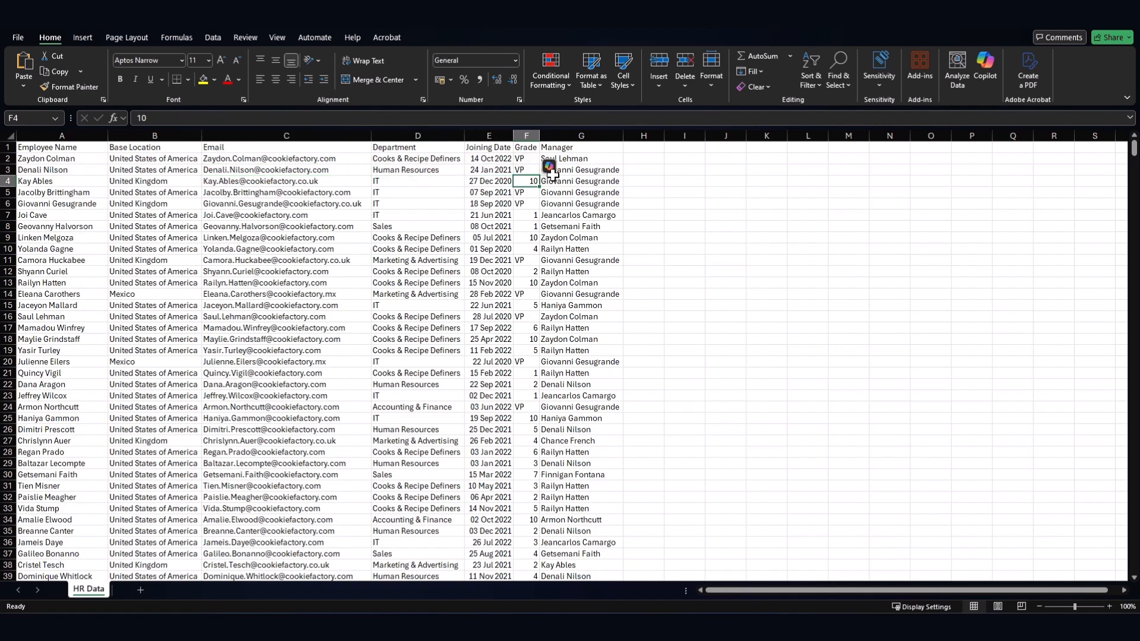
{"action": "left_click", "coordinate": [561, 171]}
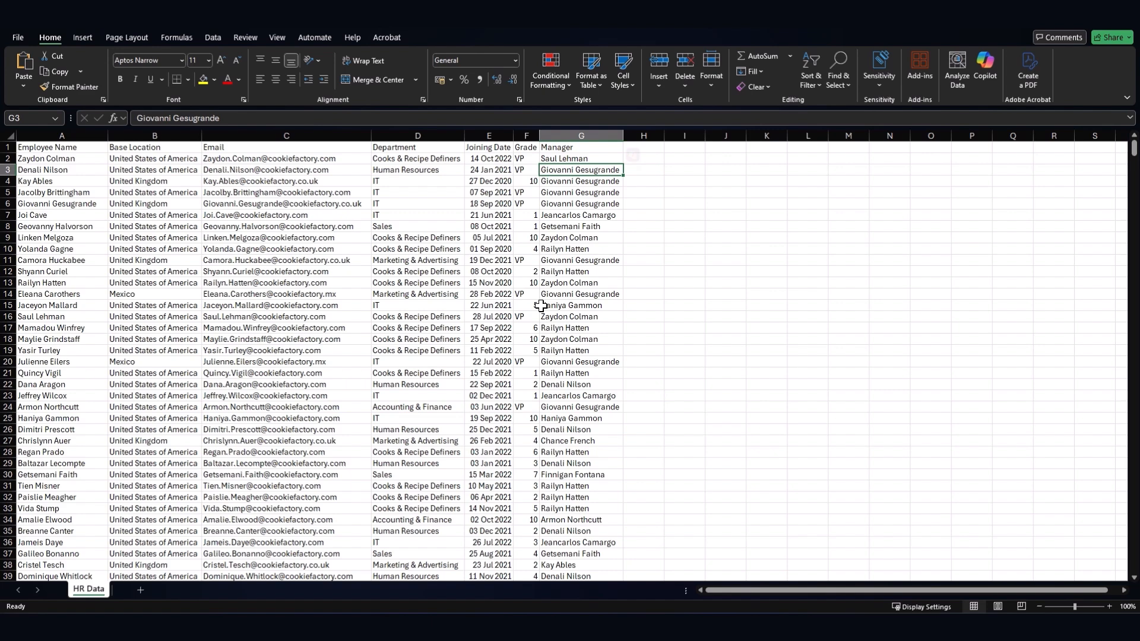
- Select the employee records A1:G39, put the active cell inside the data, and show Insert
{"action": "left_click_drag", "start_coordinate": [76, 147], "coordinate": [154, 147]}
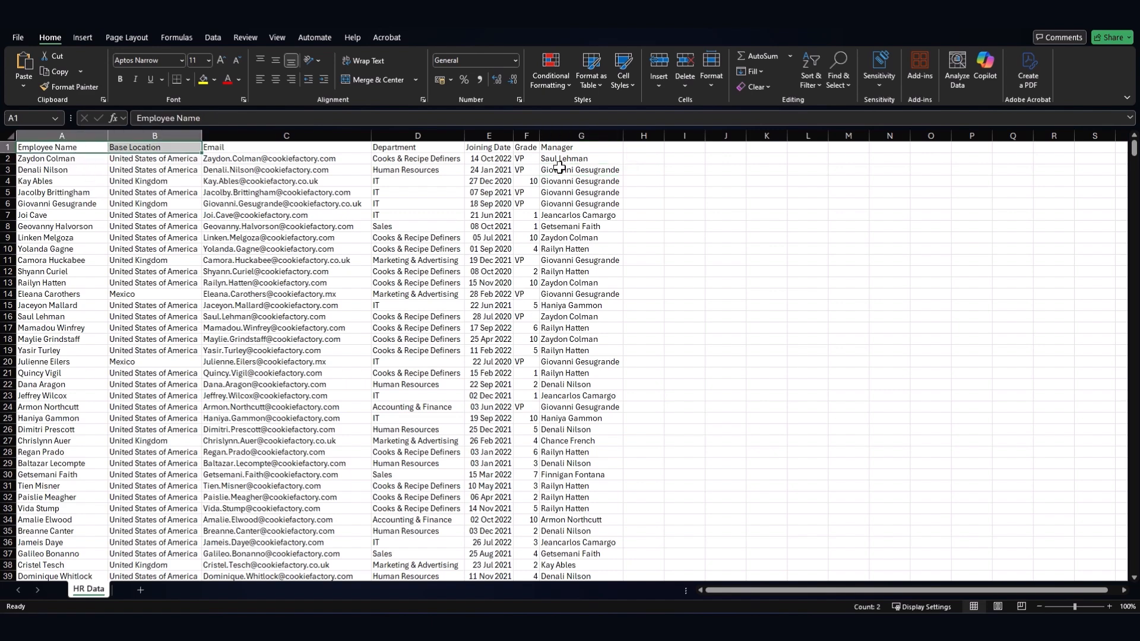
{"action": "left_click_drag", "start_coordinate": [559, 167], "coordinate": [81, 148]}
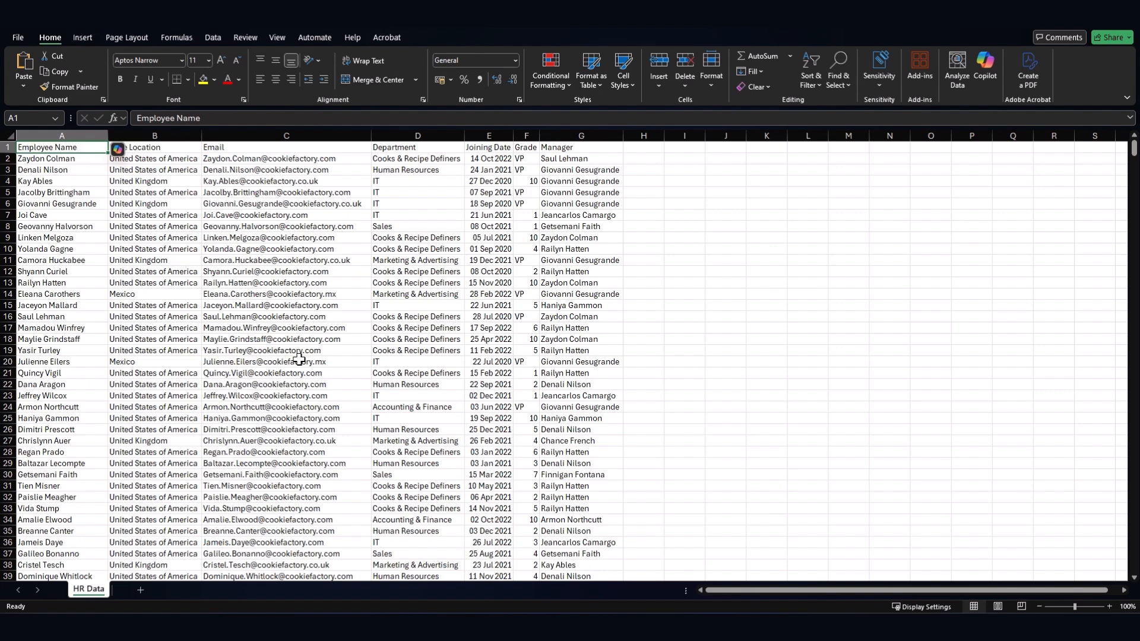
{"action": "left_click", "coordinate": [235, 395]}
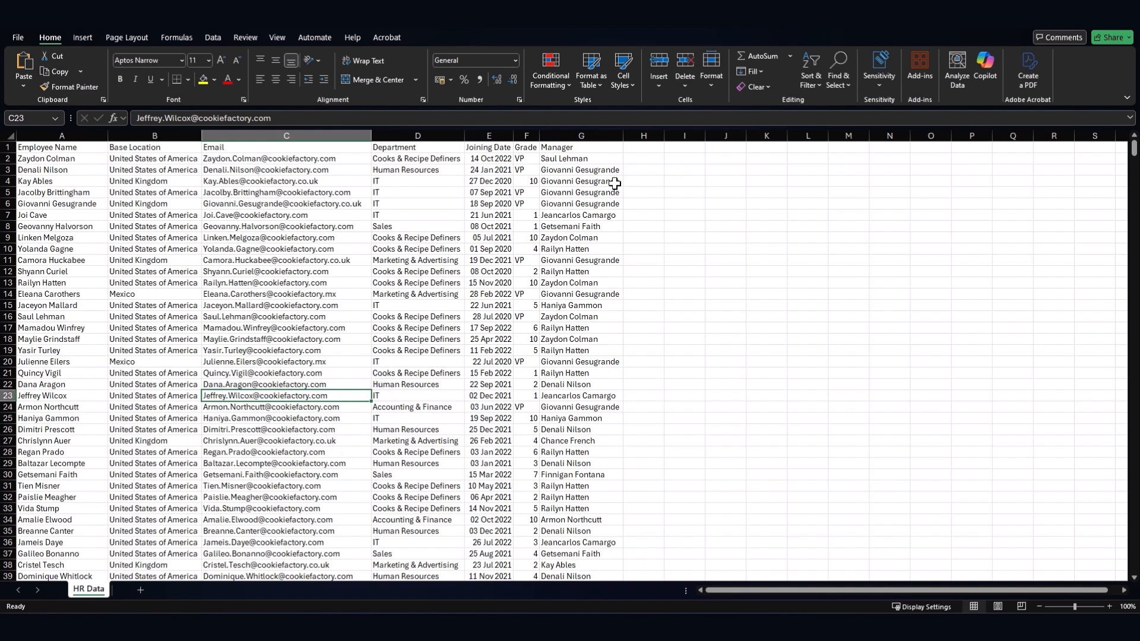
{"action": "left_click", "coordinate": [83, 38]}
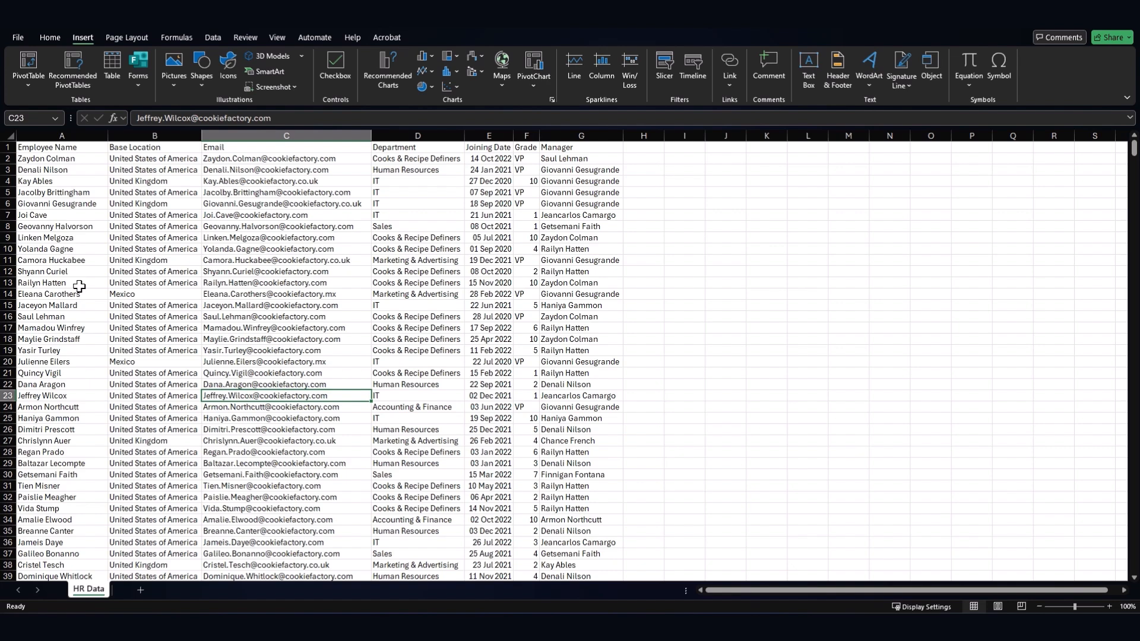
- Preview Recommended PivotTables counting by Department, Grade and Manager, then create the Department count
{"action": "left_click", "coordinate": [85, 84]}
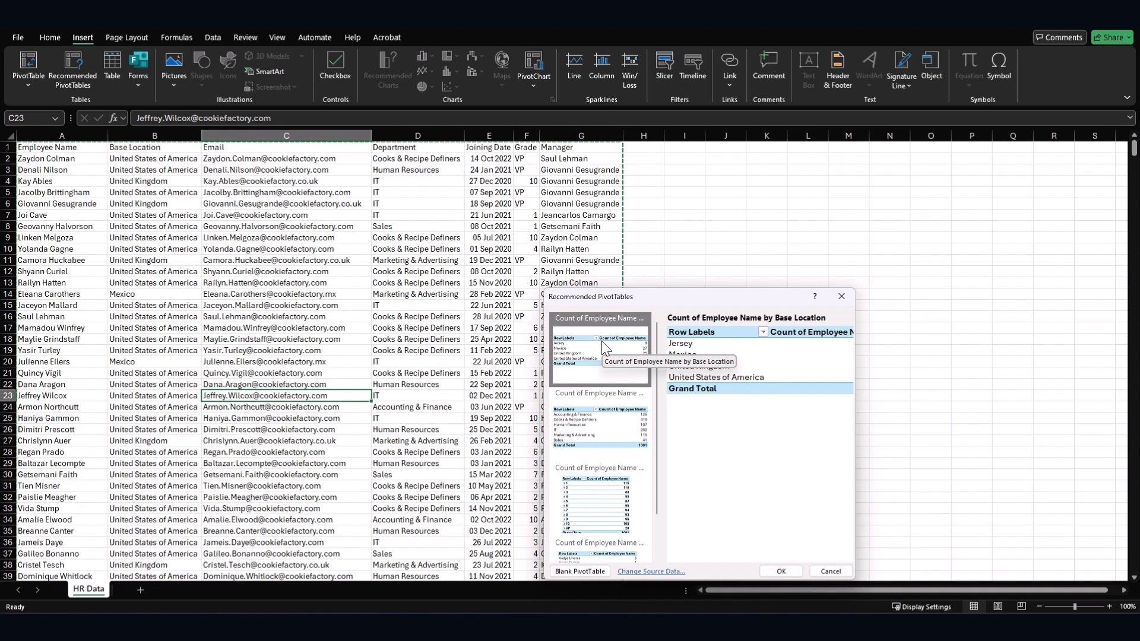
{"action": "left_click_drag", "start_coordinate": [605, 302], "coordinate": [488, 250]}
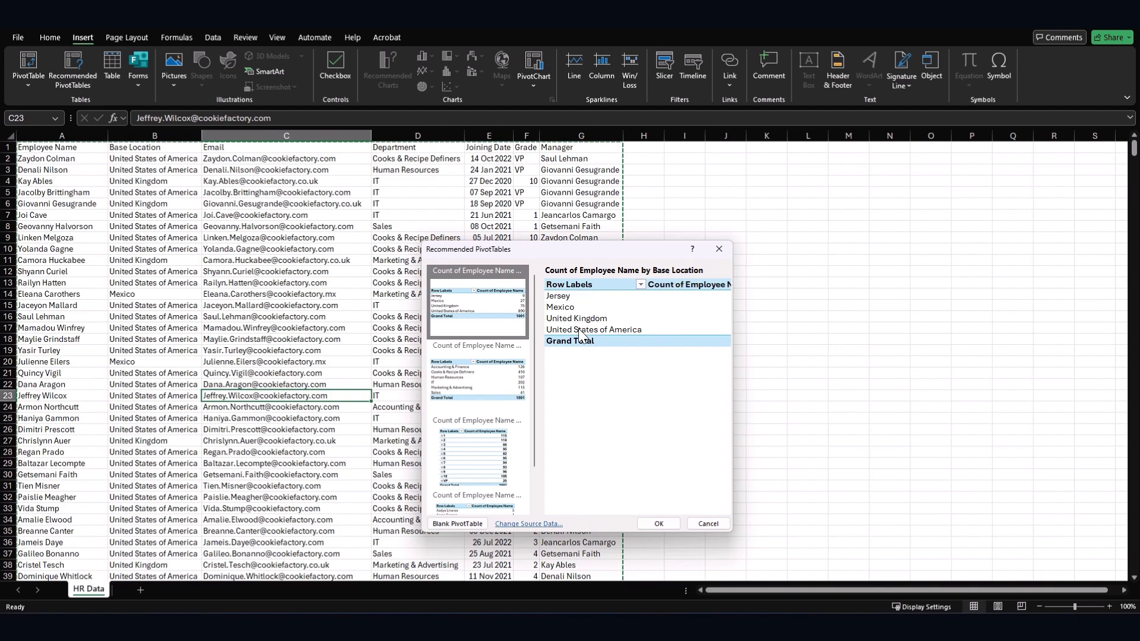
{"action": "left_click", "coordinate": [450, 388]}
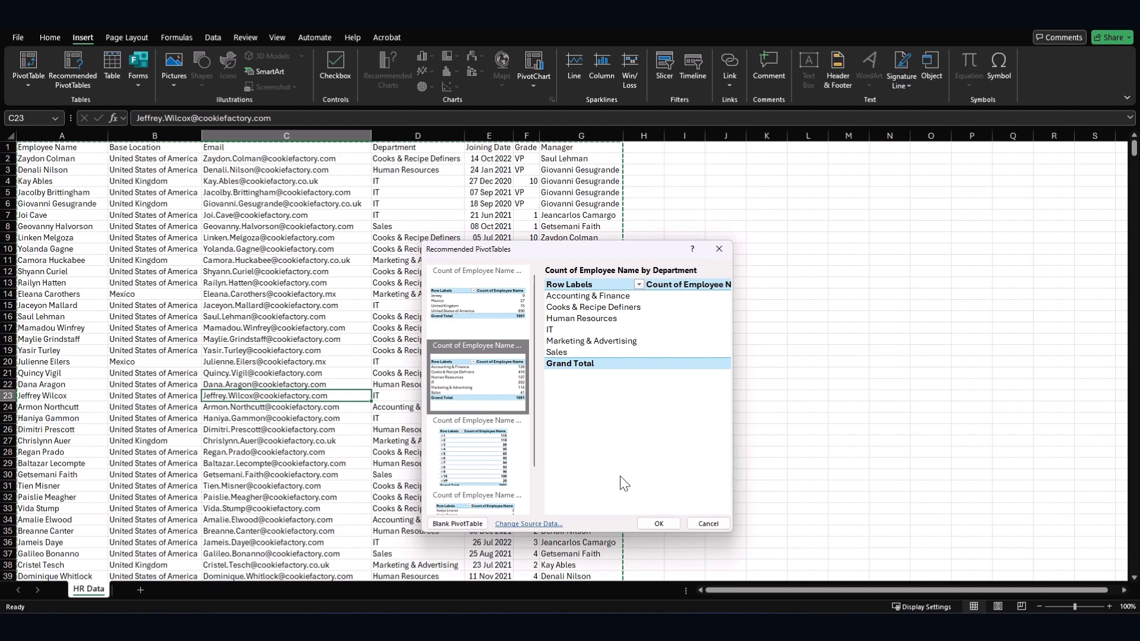
{"action": "left_click", "coordinate": [481, 443]}
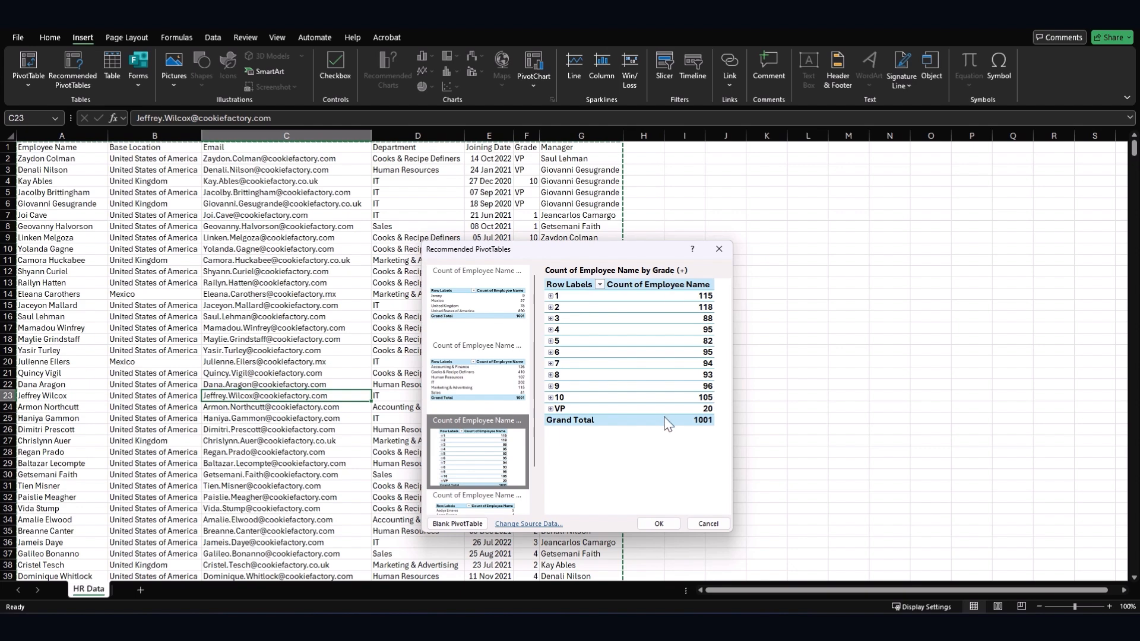
{"action": "scroll", "coordinate": [493, 426], "scroll_direction": "down", "scroll_amount": 1}
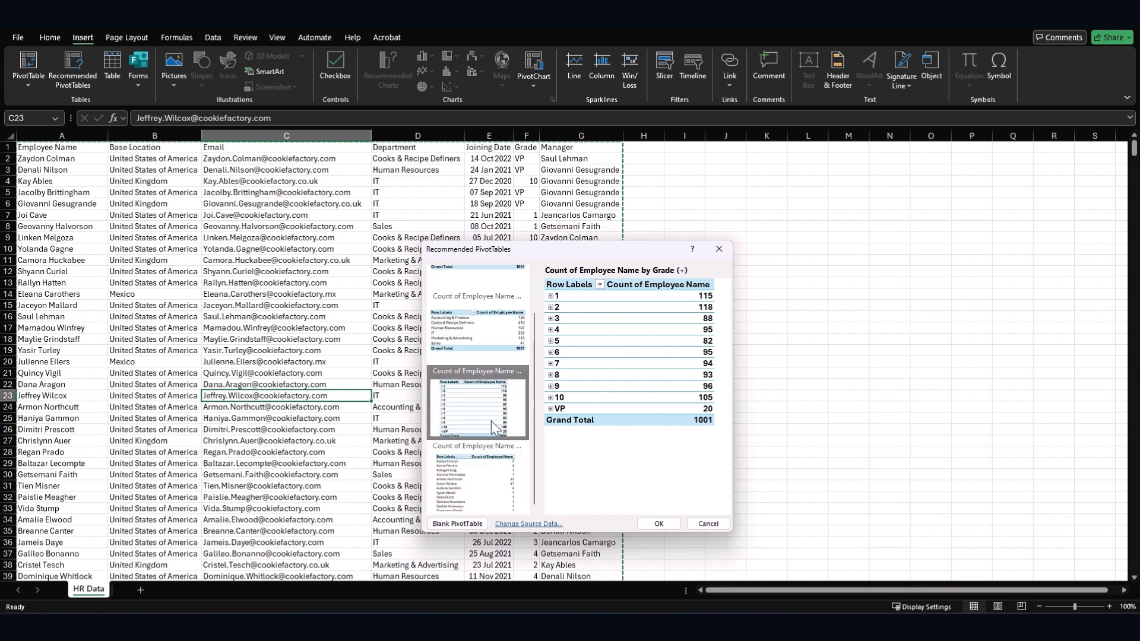
{"action": "left_click", "coordinate": [472, 462]}
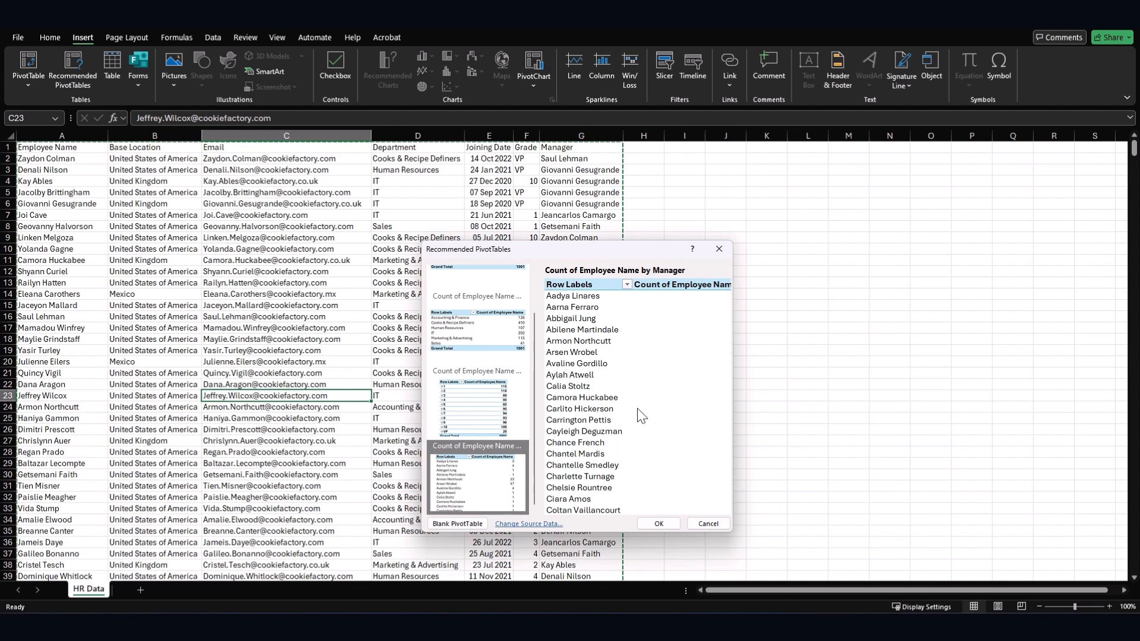
{"action": "scroll", "coordinate": [460, 398], "scroll_direction": "up", "scroll_amount": 2}
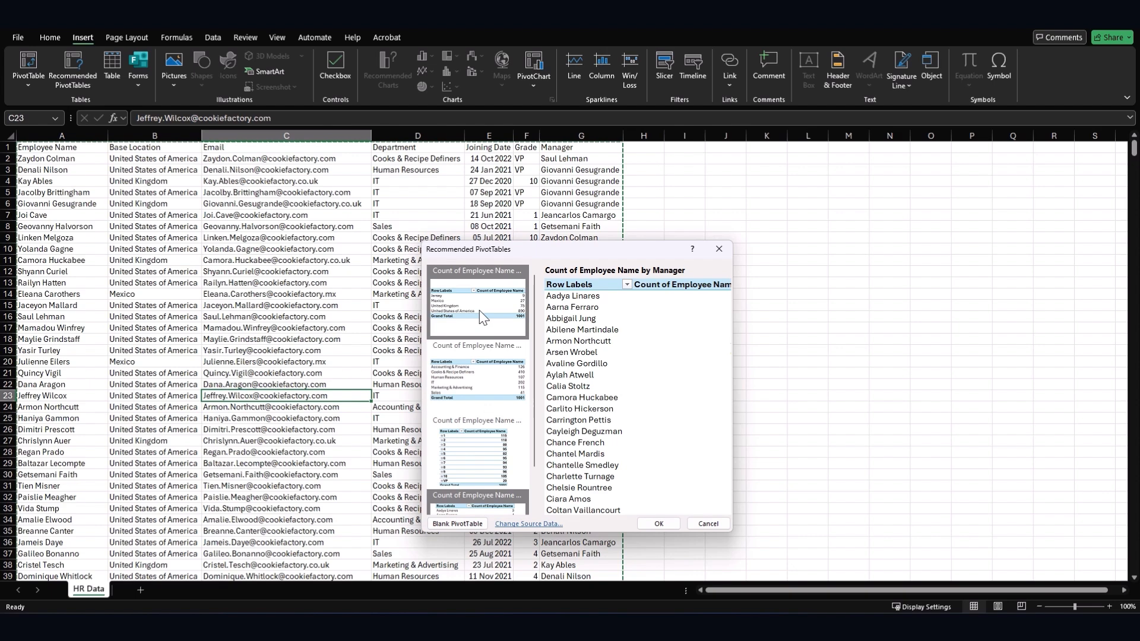
{"action": "left_click", "coordinate": [478, 381]}
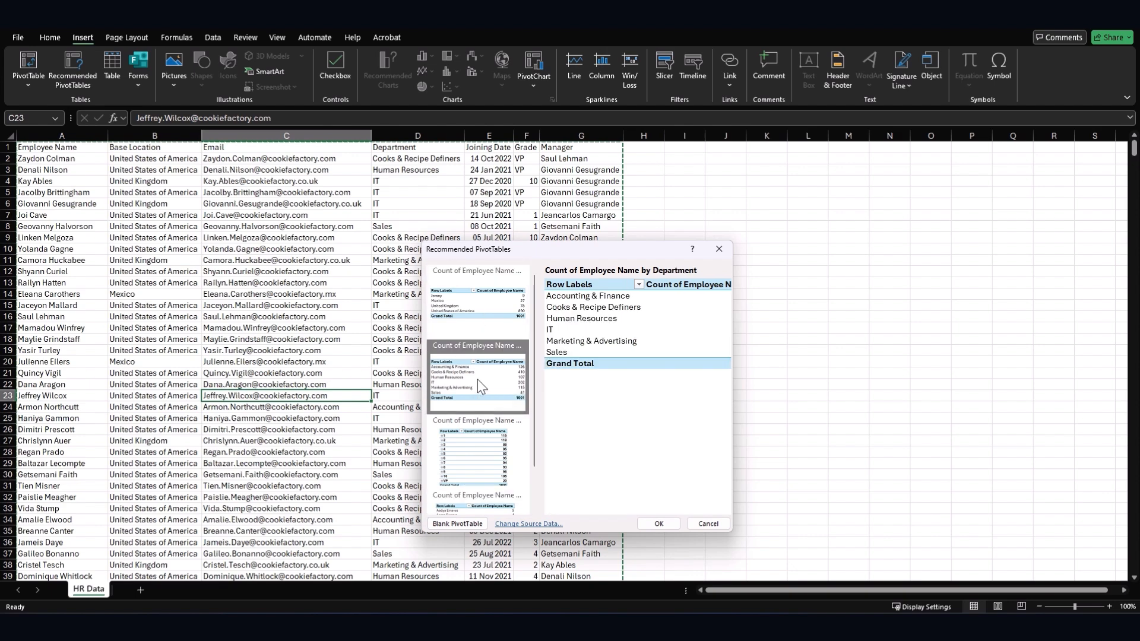
{"action": "left_click", "coordinate": [671, 524]}
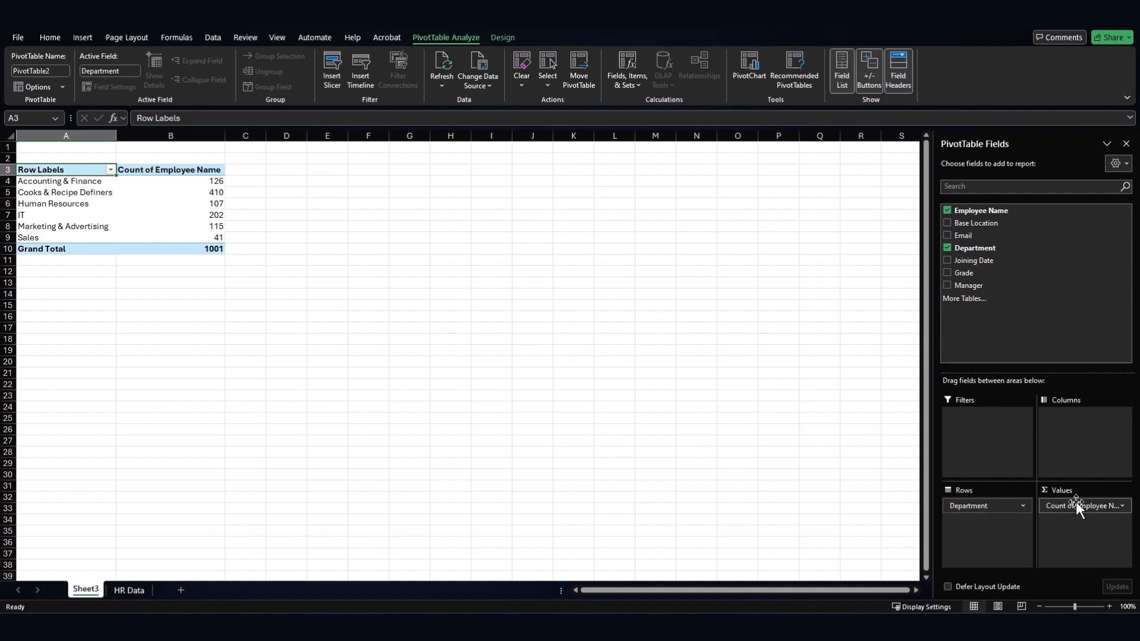
- Restore the PivotTable Fields pane for the Sheet3 department-count PivotTable
{"action": "left_click", "coordinate": [819, 283]}
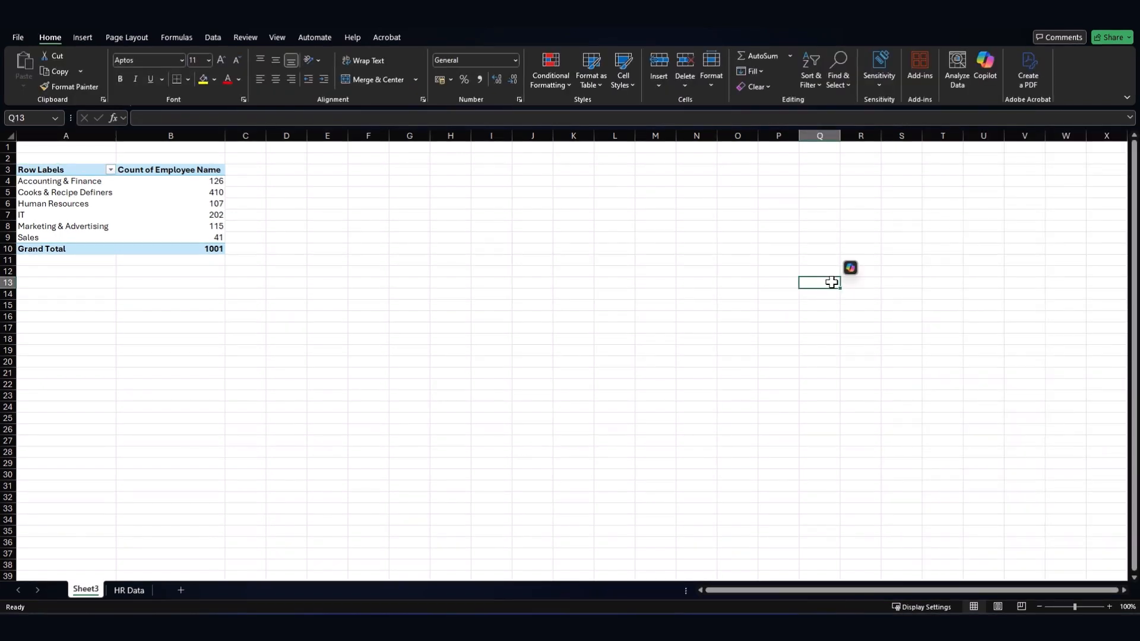
{"action": "left_click", "coordinate": [80, 206]}
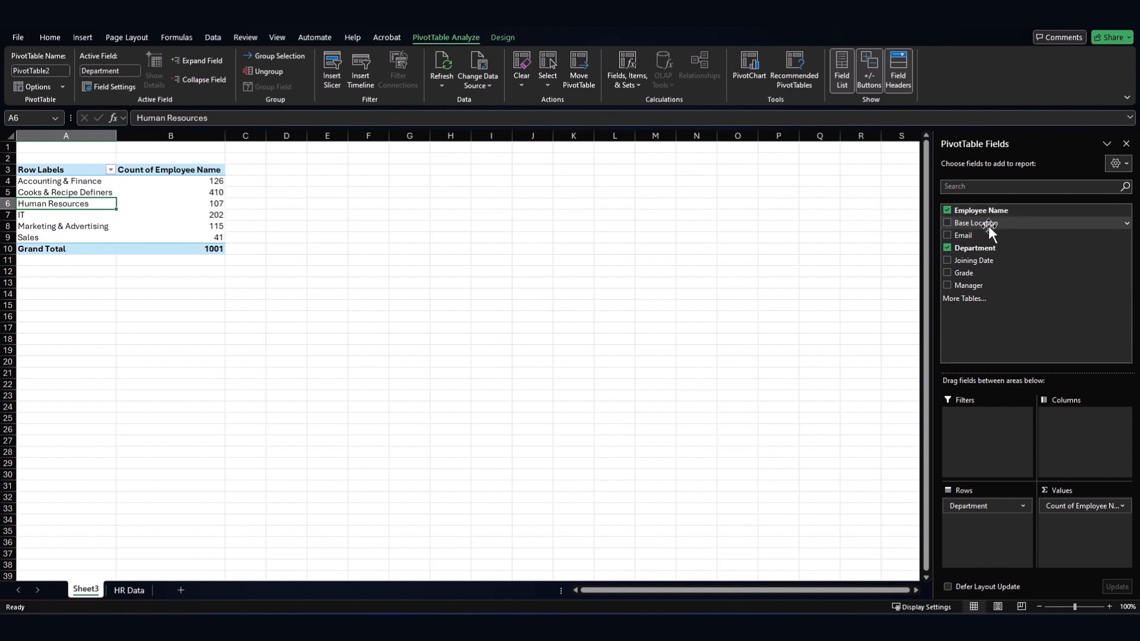
- Make Base Location a report filter and filter to United Kingdom, then to Mexico
{"action": "left_click_drag", "start_coordinate": [989, 226], "coordinate": [1003, 421]}
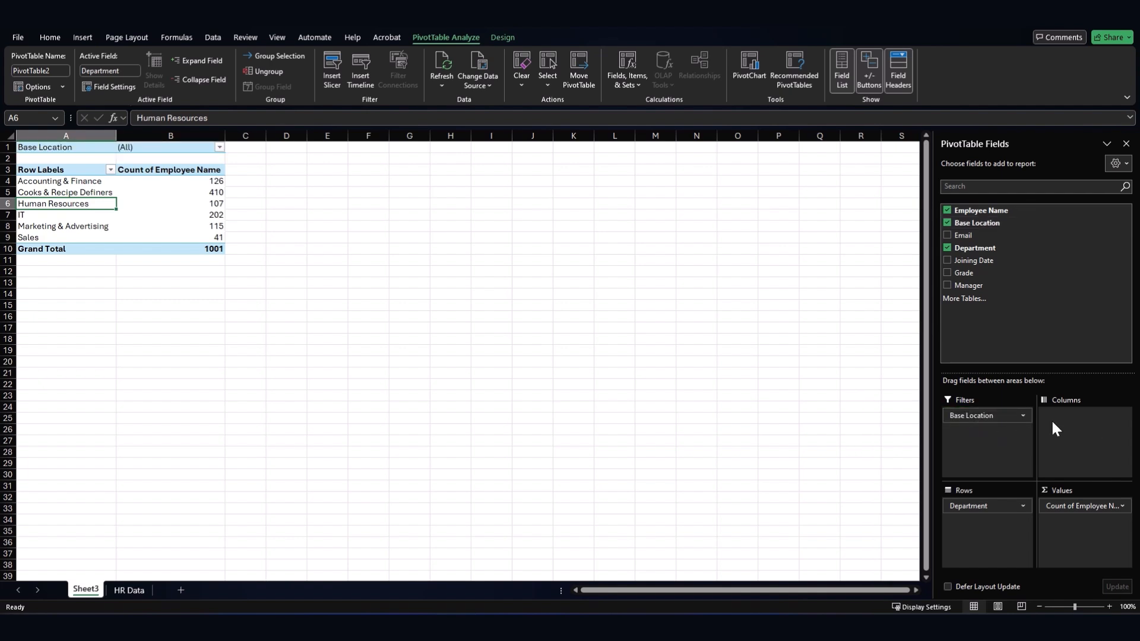
{"action": "left_click", "coordinate": [124, 147]}
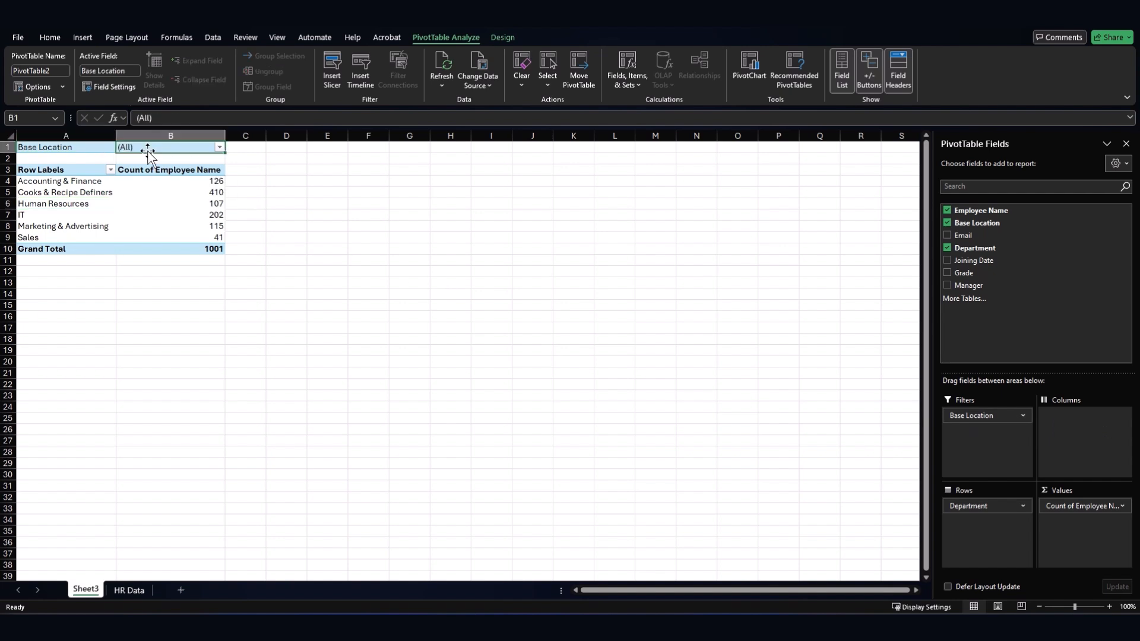
{"action": "left_click", "coordinate": [219, 148]}
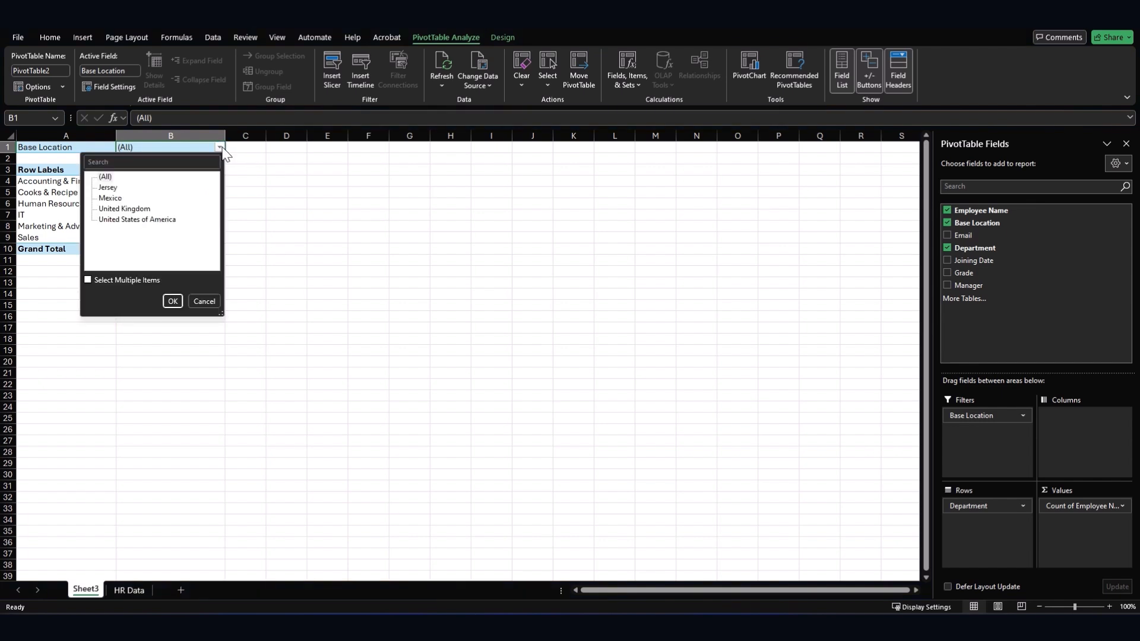
{"action": "left_click", "coordinate": [125, 209]}
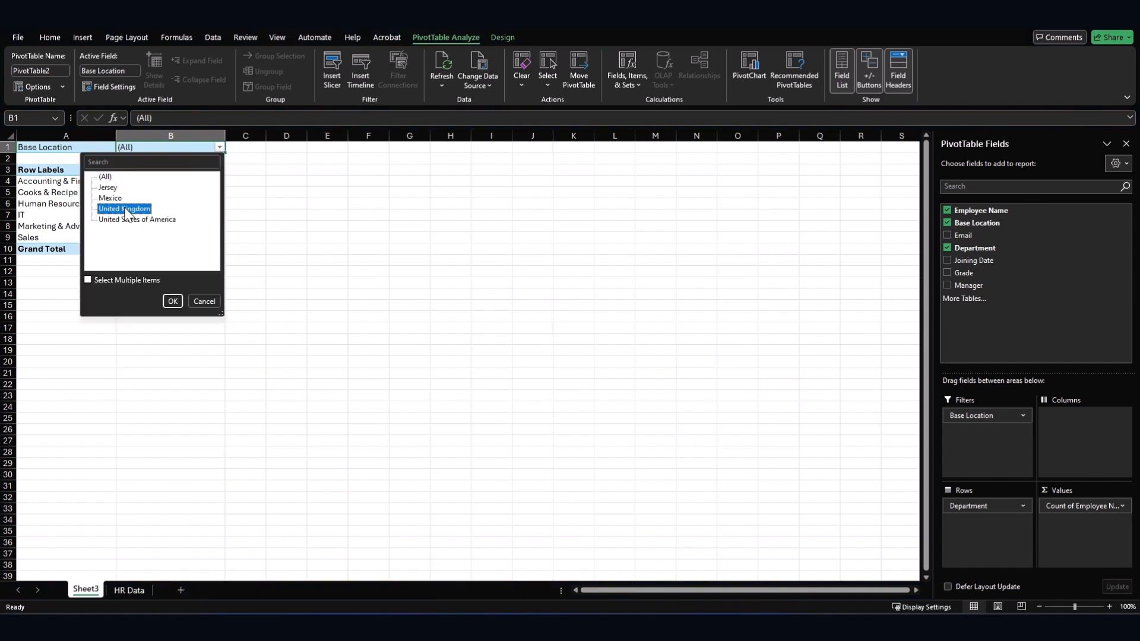
{"action": "left_click", "coordinate": [173, 302]}
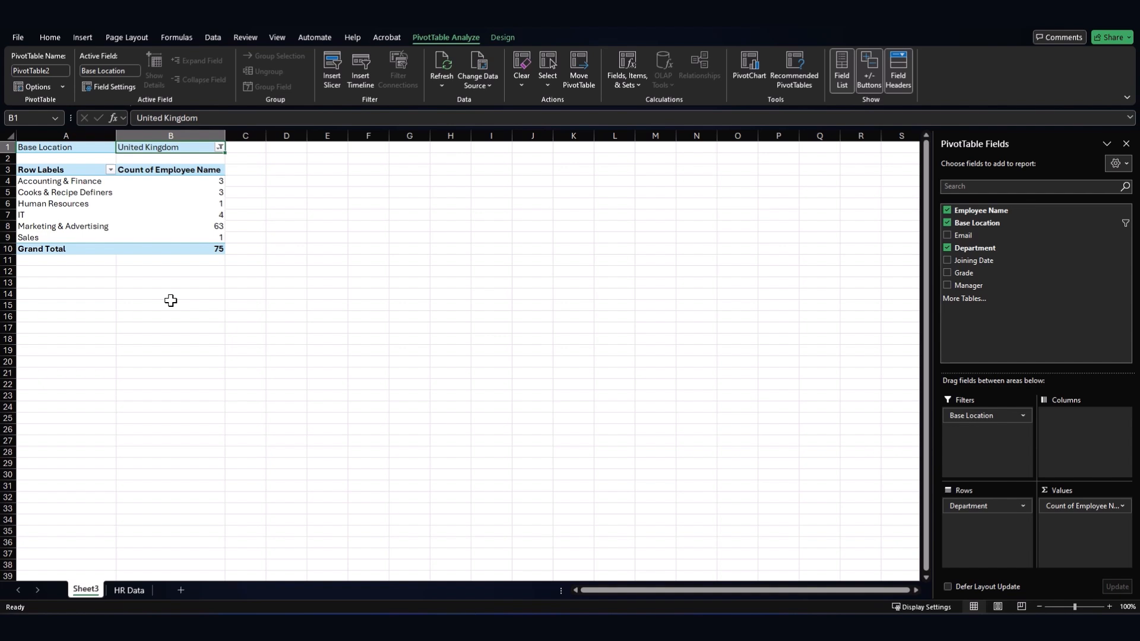
{"action": "left_click", "coordinate": [219, 147]}
{"action": "left_click", "coordinate": [119, 198]}
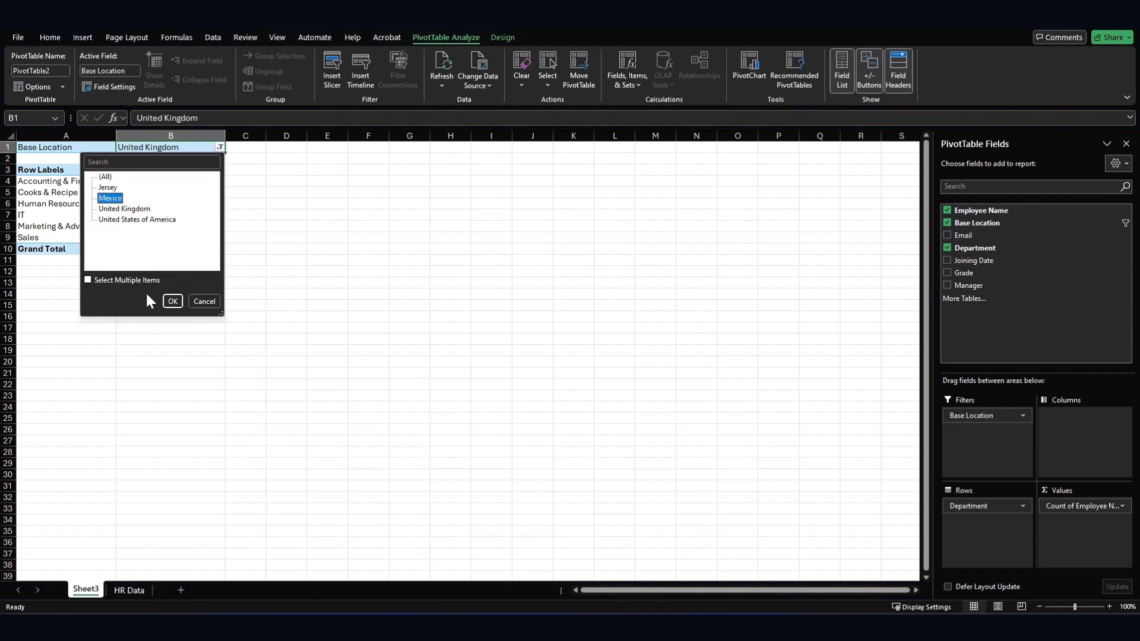
{"action": "left_click", "coordinate": [168, 301]}
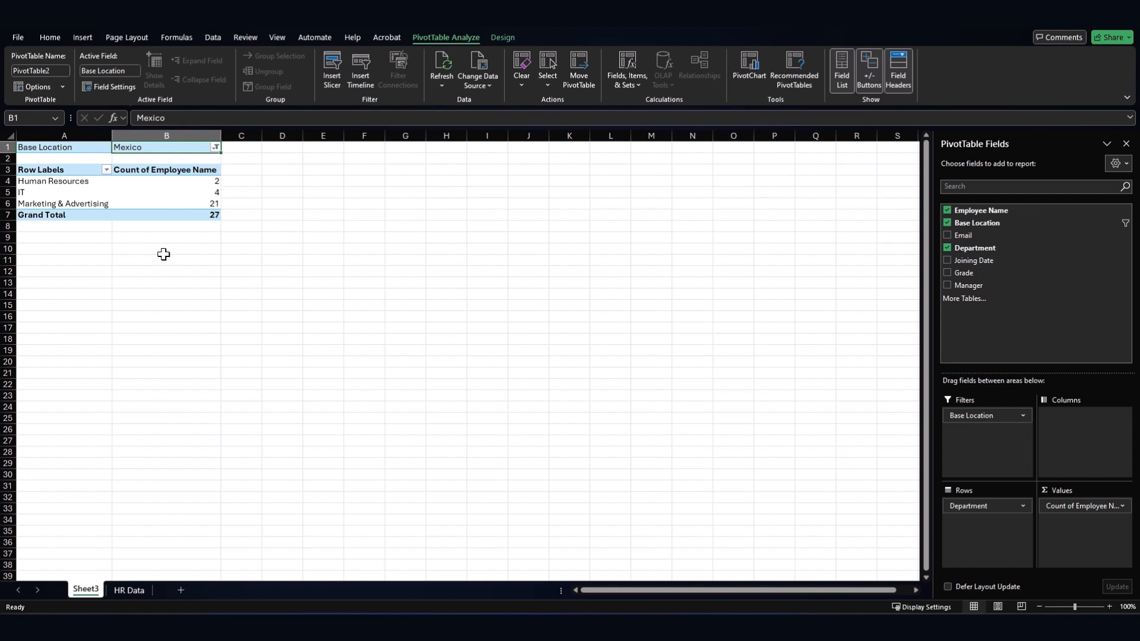
- Allow multiple items and filter Base Location to Mexico plus United States of America
{"action": "left_click", "coordinate": [213, 149]}
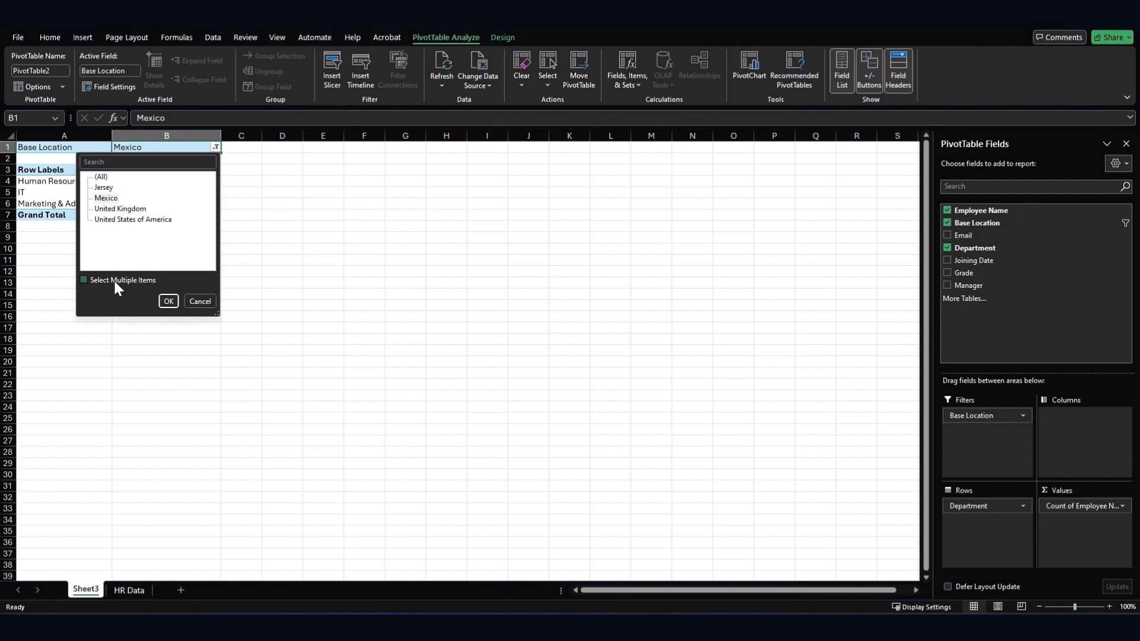
{"action": "left_click", "coordinate": [115, 282]}
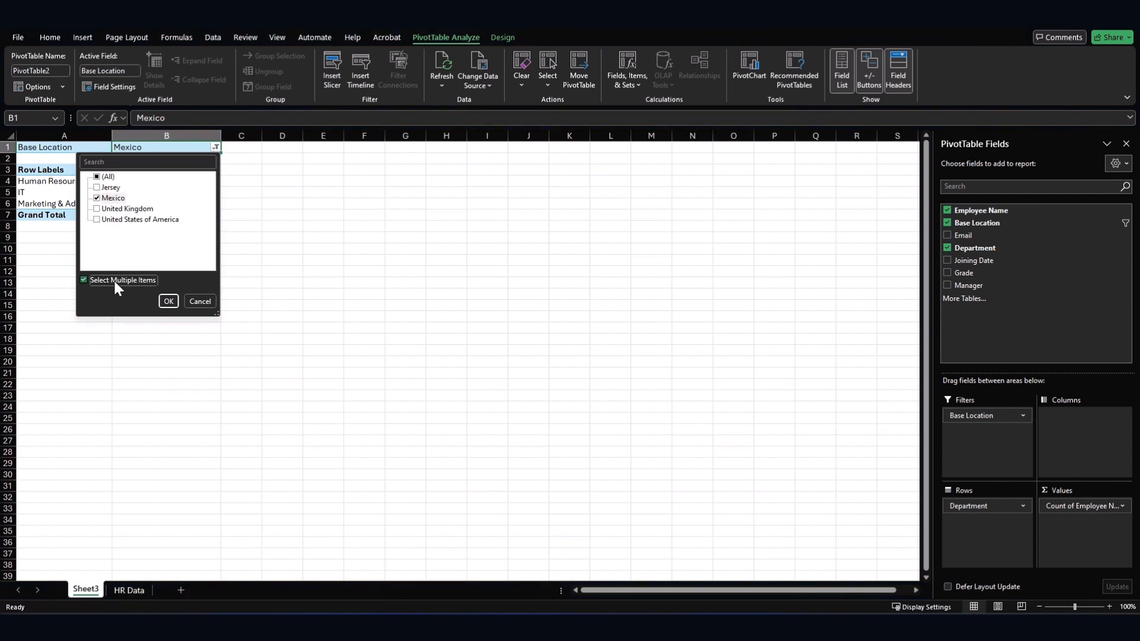
{"action": "left_click", "coordinate": [98, 219]}
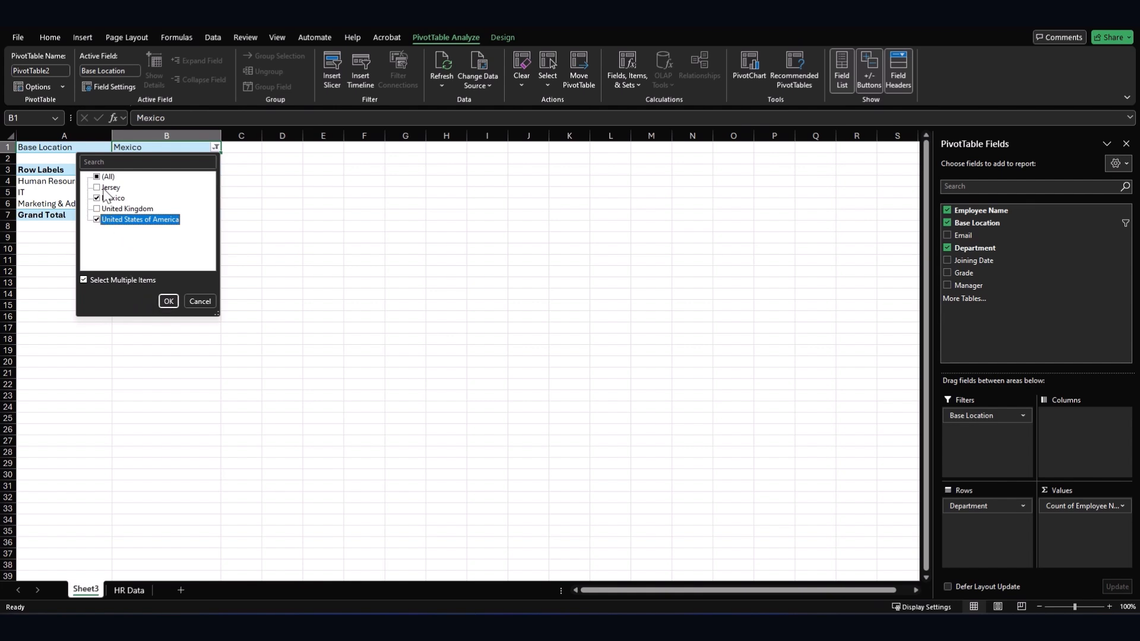
{"action": "left_click", "coordinate": [177, 304]}
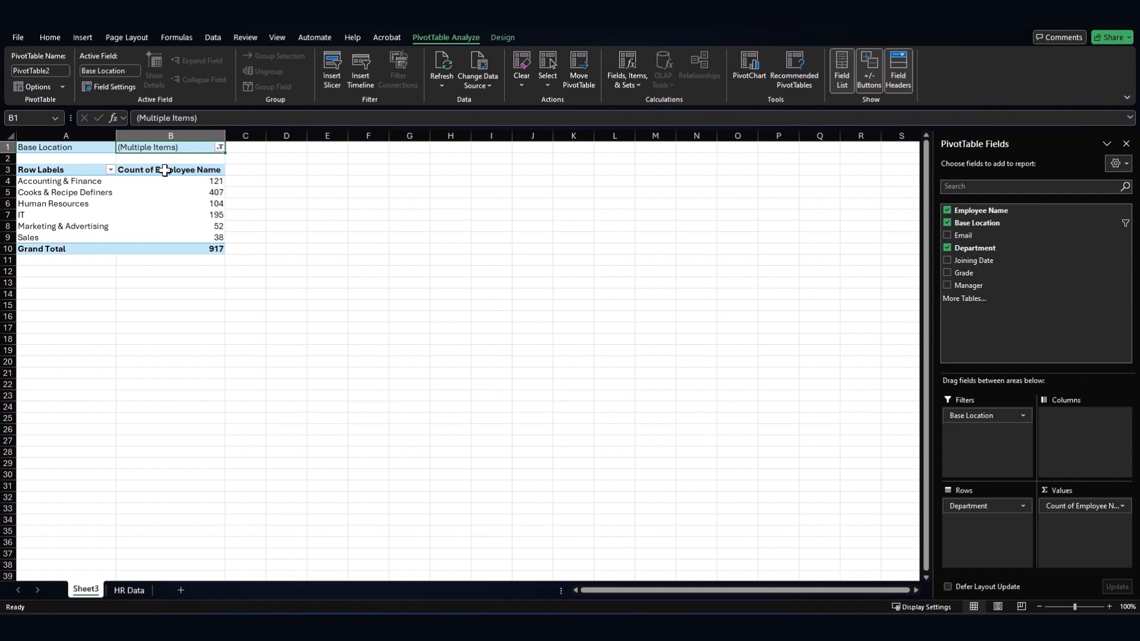
- Move Base Location from Filters to Columns, giving Mexico 27 and United States of America 890
{"action": "mouse_move", "coordinate": [160, 185]}
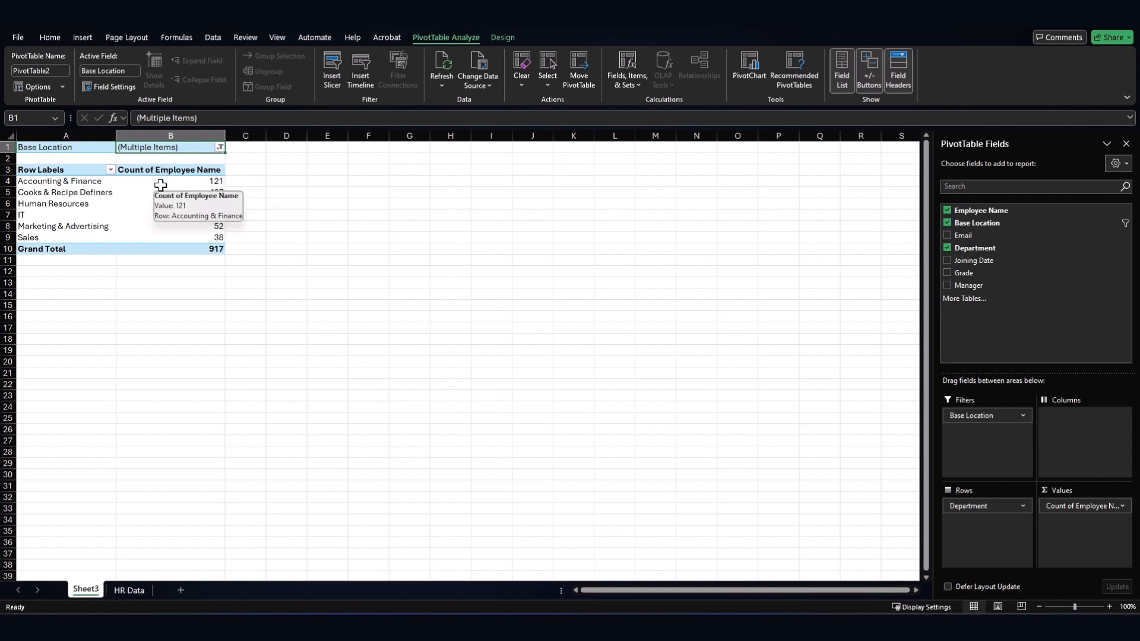
{"action": "left_click_drag", "start_coordinate": [160, 186], "coordinate": [158, 235]}
{"action": "left_click", "coordinate": [221, 270]}
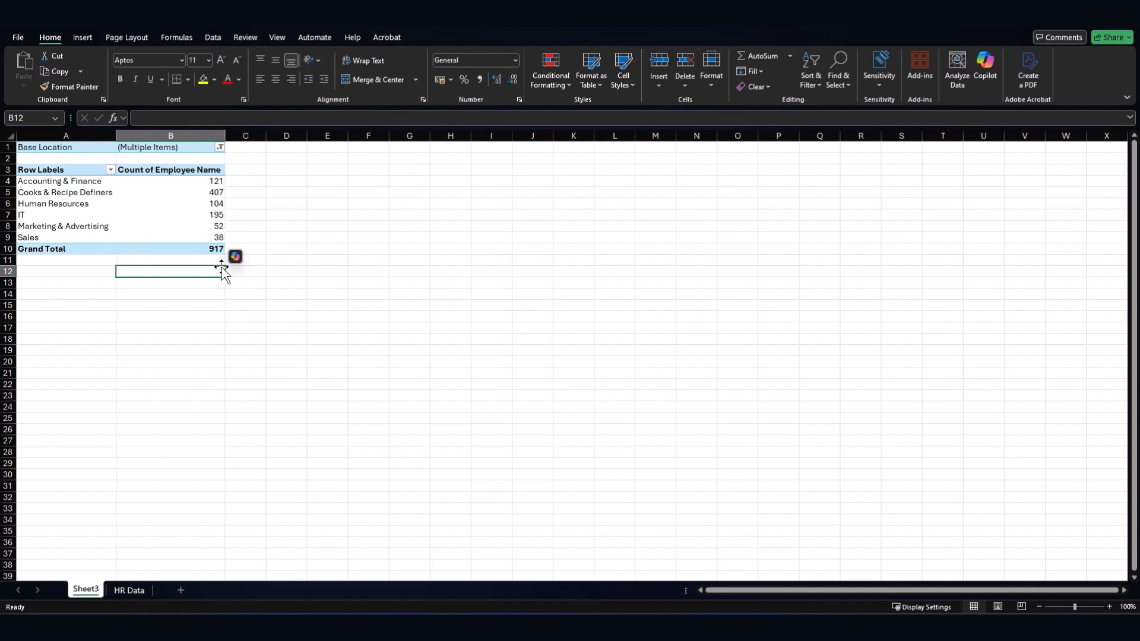
{"action": "left_click", "coordinate": [201, 182]}
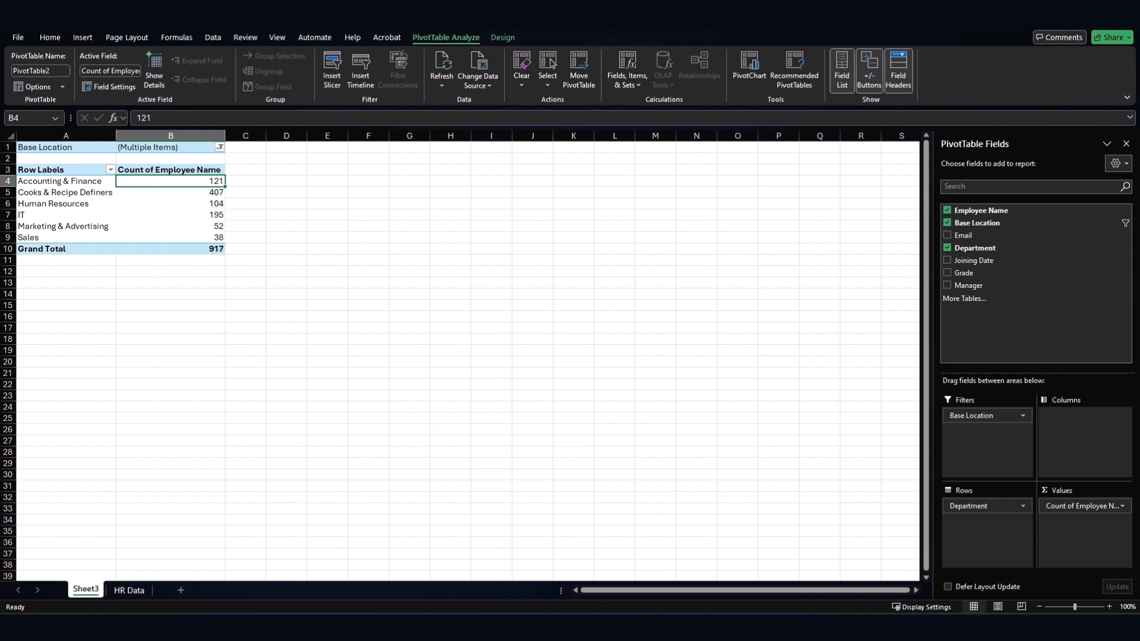
{"action": "left_click_drag", "start_coordinate": [147, 170], "coordinate": [792, 173]}
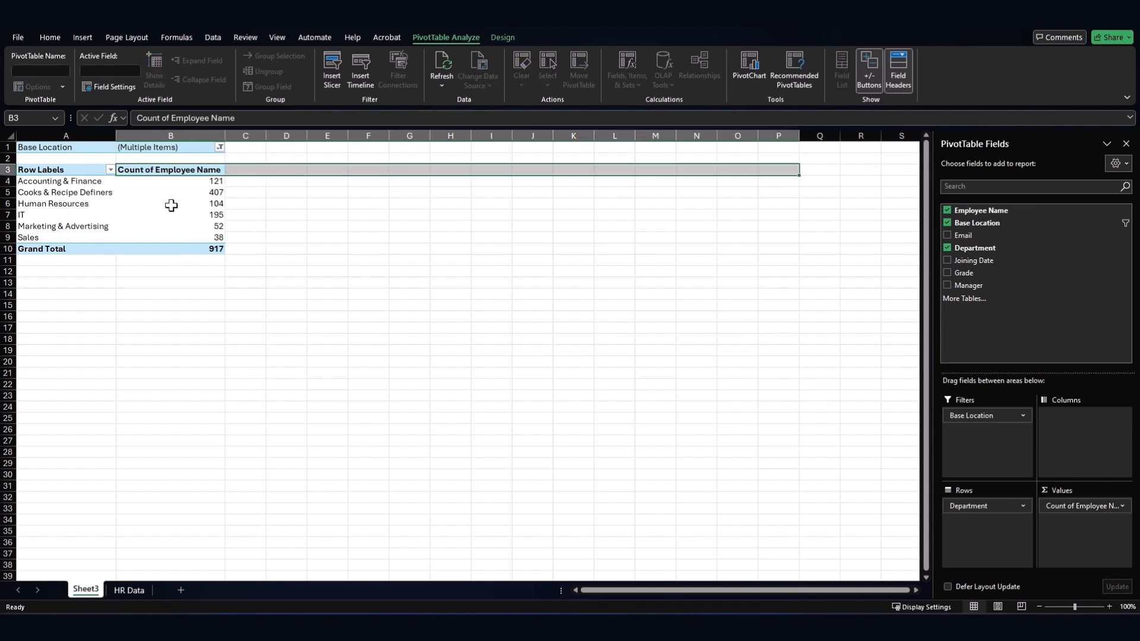
{"action": "left_click", "coordinate": [171, 205]}
{"action": "left_click_drag", "start_coordinate": [989, 224], "coordinate": [1073, 423]}
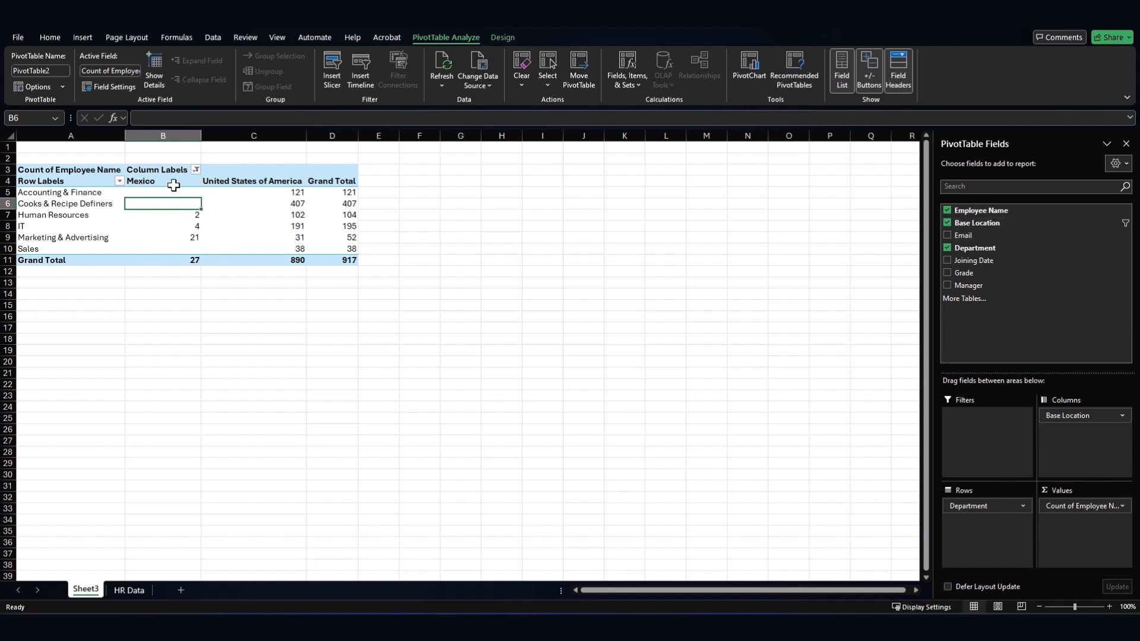
{"action": "left_click_drag", "start_coordinate": [172, 182], "coordinate": [176, 261]}
- Clear the Base Location filter so all four locations appear as columns
{"action": "left_click_drag", "start_coordinate": [247, 182], "coordinate": [250, 255]}
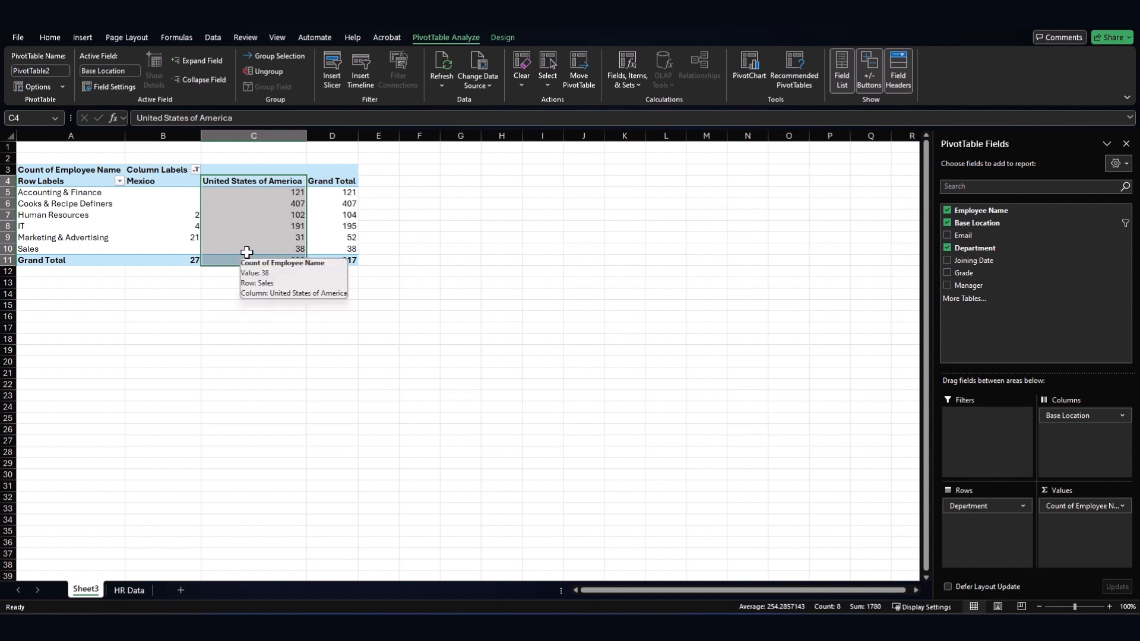
{"action": "left_click", "coordinate": [196, 171]}
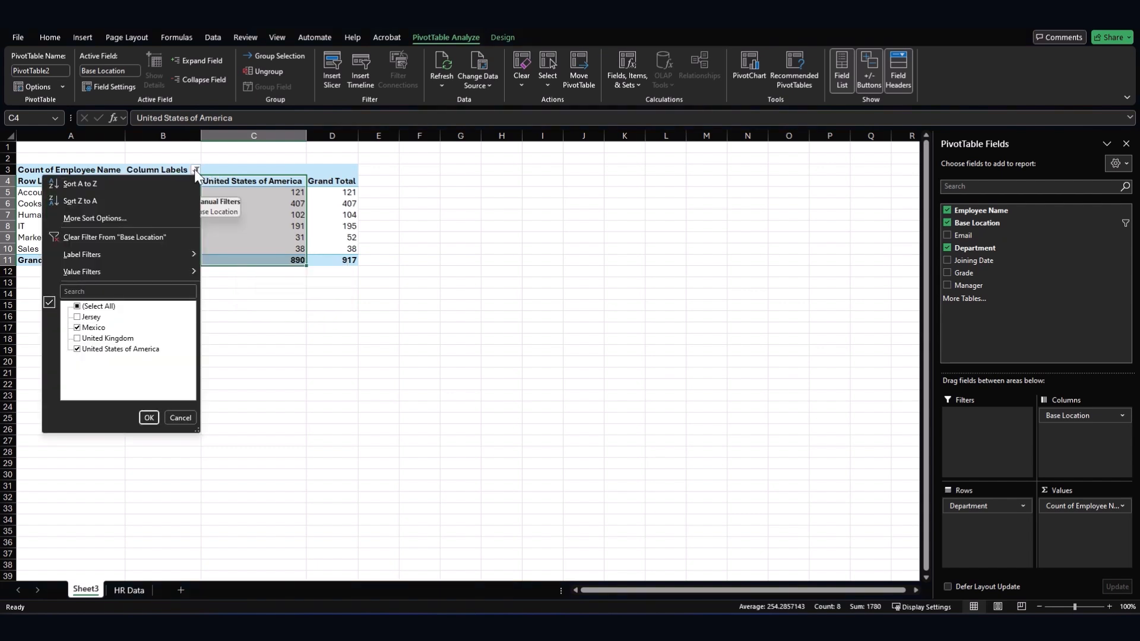
{"action": "left_click", "coordinate": [164, 238]}
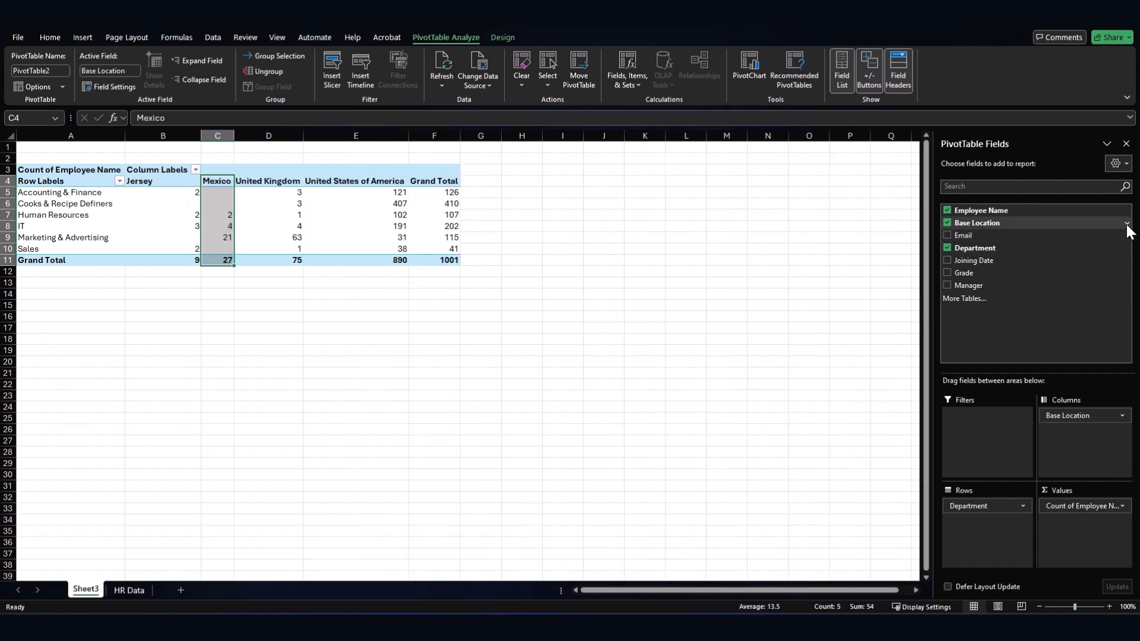
{"action": "left_click", "coordinate": [1127, 224]}
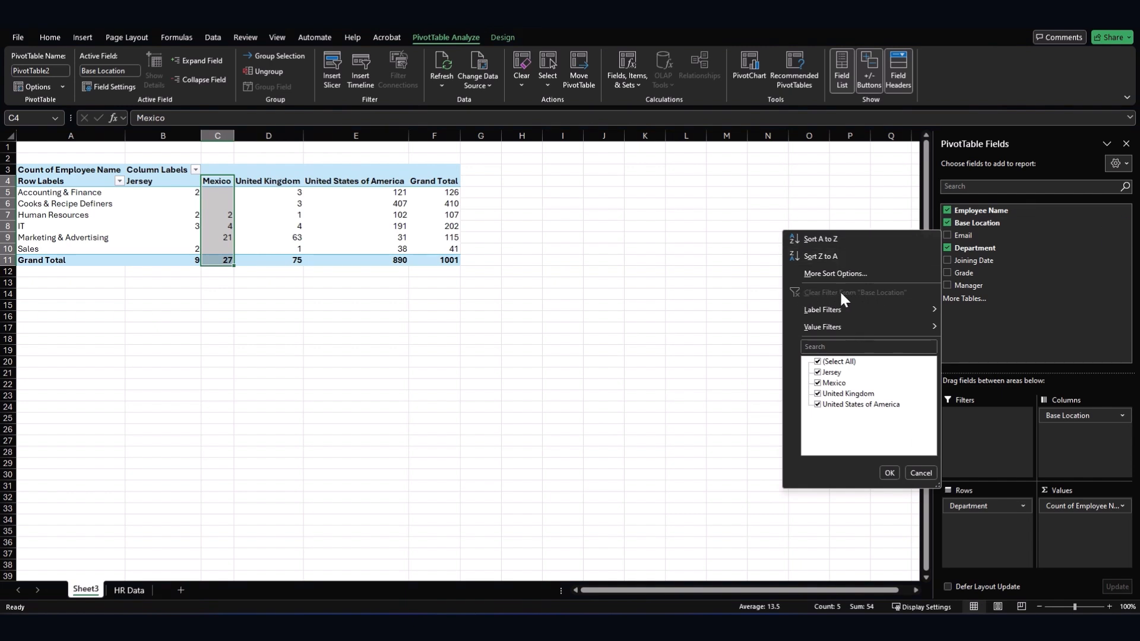
{"action": "left_click", "coordinate": [388, 303]}
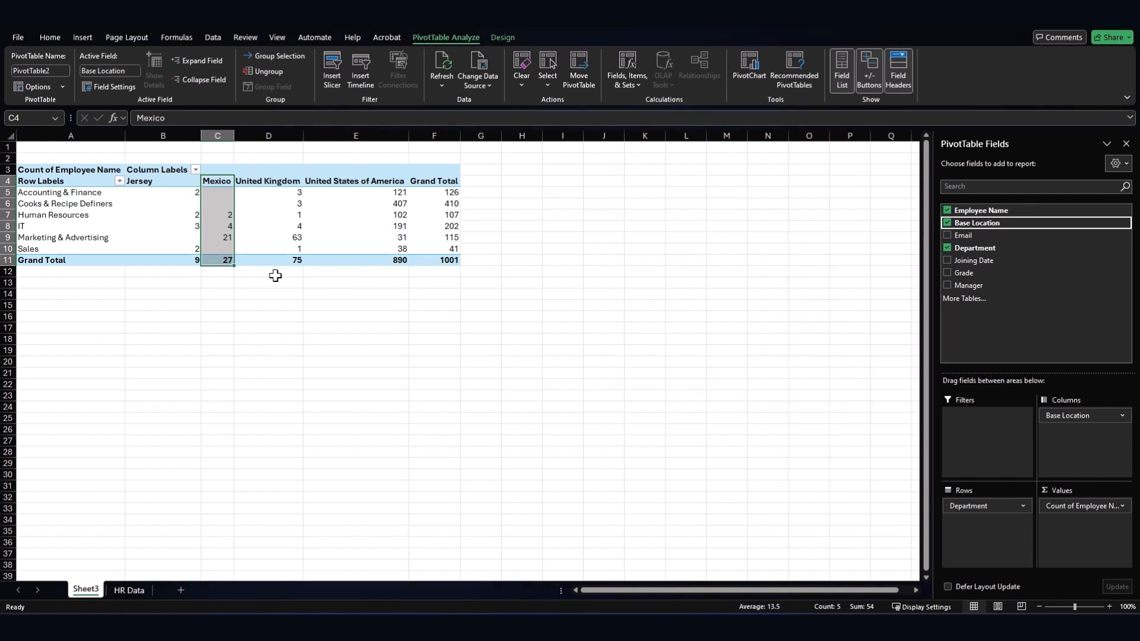
- Review the pivot's location headers, department names and count values
{"action": "left_click_drag", "start_coordinate": [153, 184], "coordinate": [403, 184]}
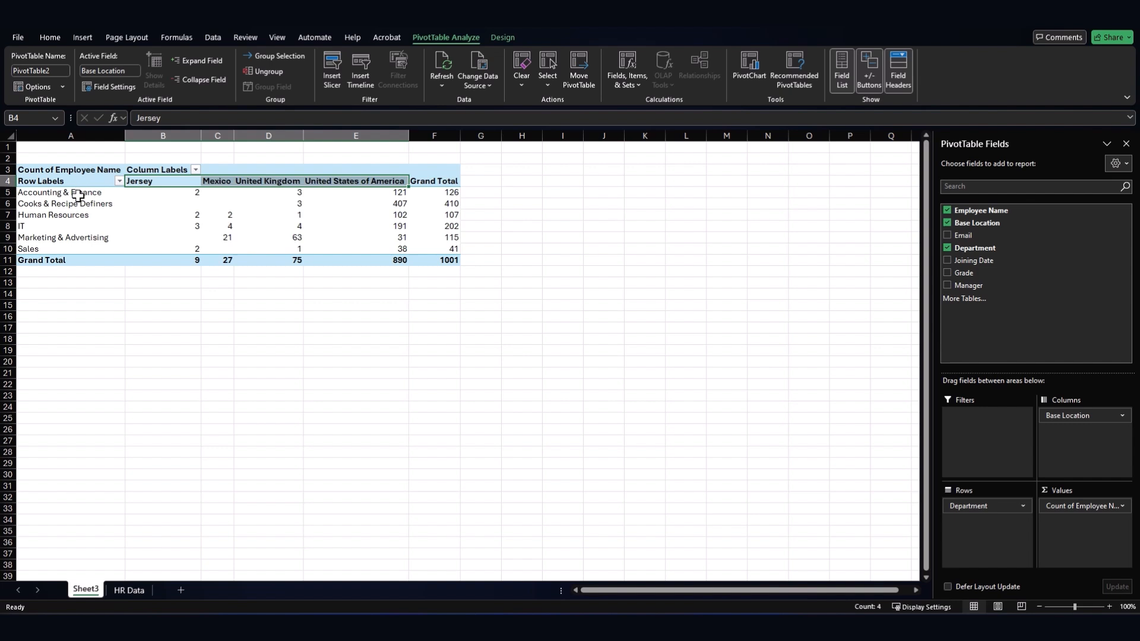
{"action": "left_click_drag", "start_coordinate": [77, 193], "coordinate": [77, 252]}
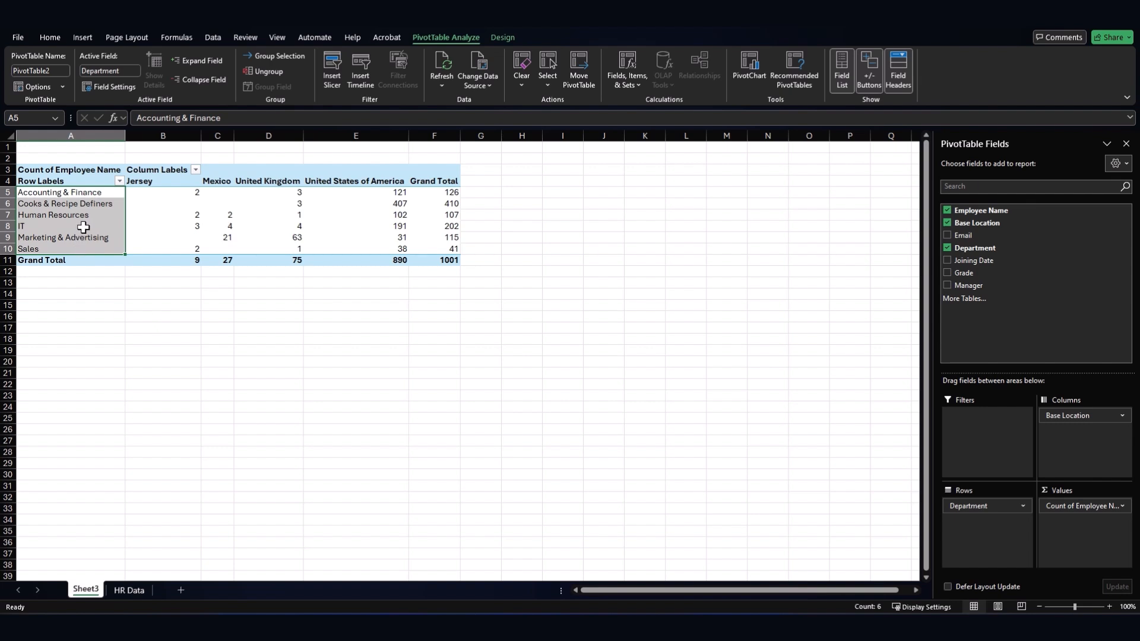
{"action": "left_click", "coordinate": [59, 133]}
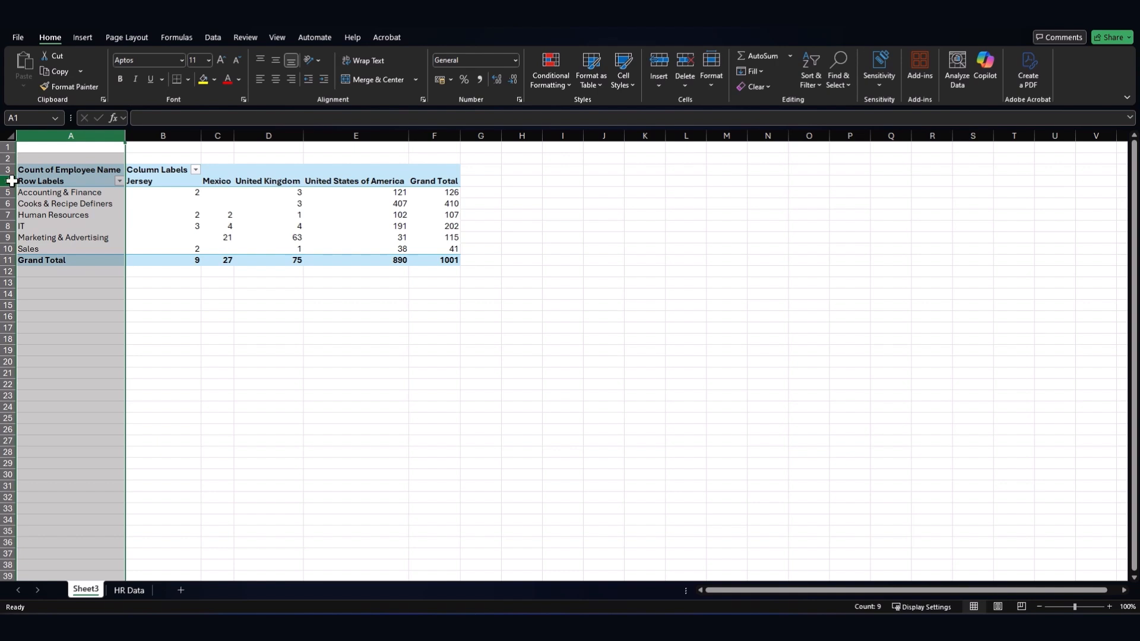
{"action": "left_click", "coordinate": [8, 181]}
{"action": "left_click_drag", "start_coordinate": [190, 193], "coordinate": [475, 282]}
{"action": "left_click", "coordinate": [351, 382]}
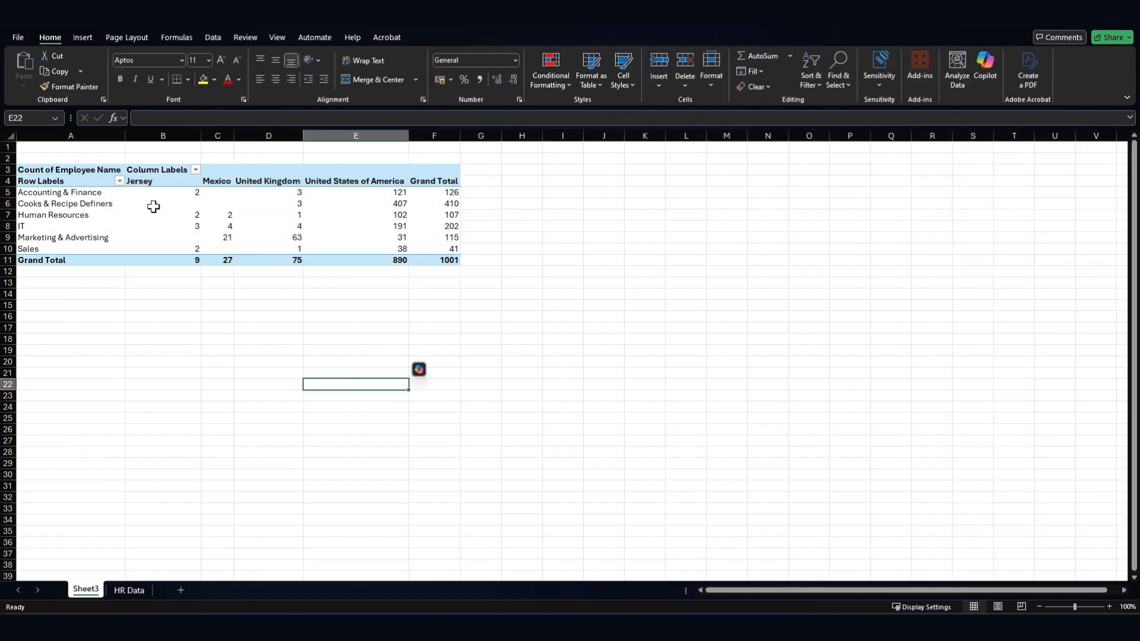
- Drill into the Human Resources/Jersey count of 2 on Detail1, check it, then return to Sheet3
{"action": "double_click", "coordinate": [163, 218]}
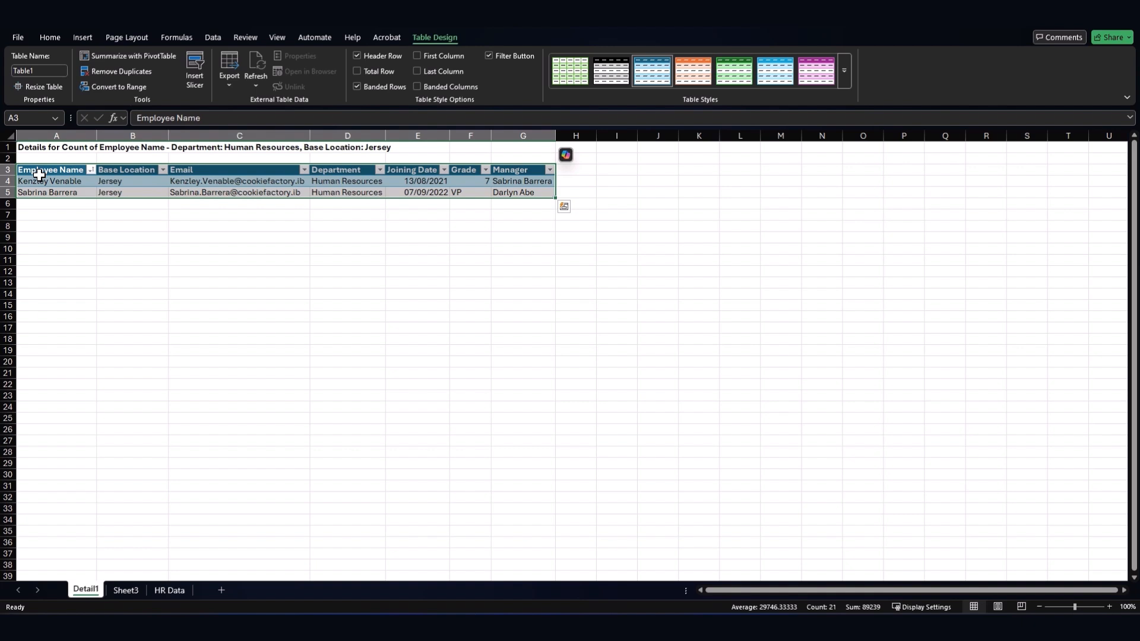
{"action": "left_click_drag", "start_coordinate": [39, 175], "coordinate": [540, 192]}
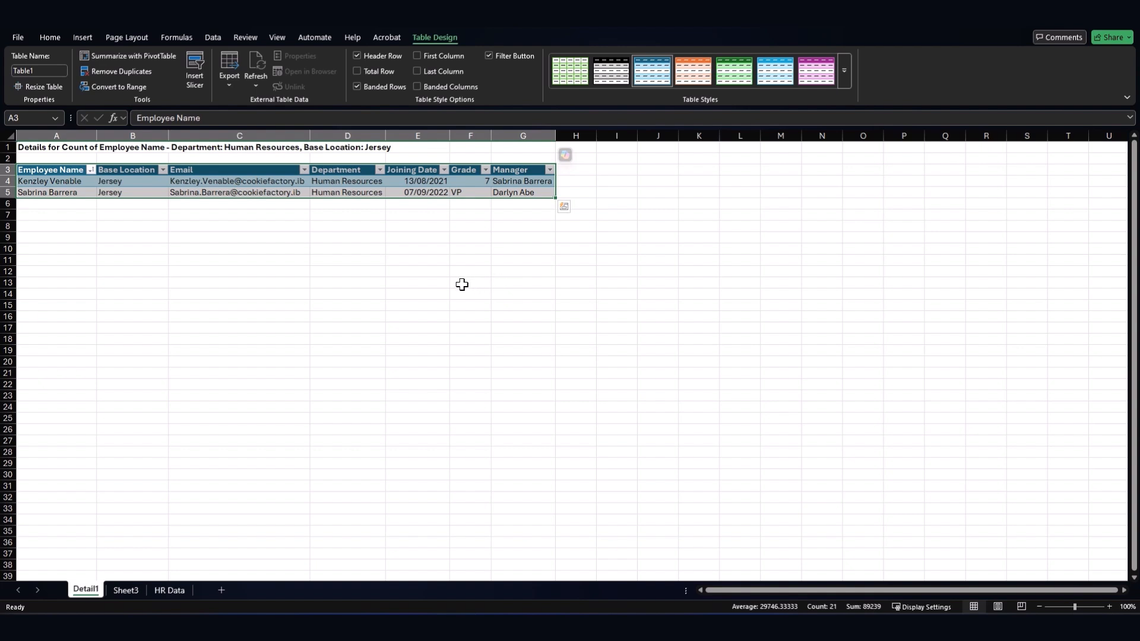
{"action": "left_click", "coordinate": [65, 149]}
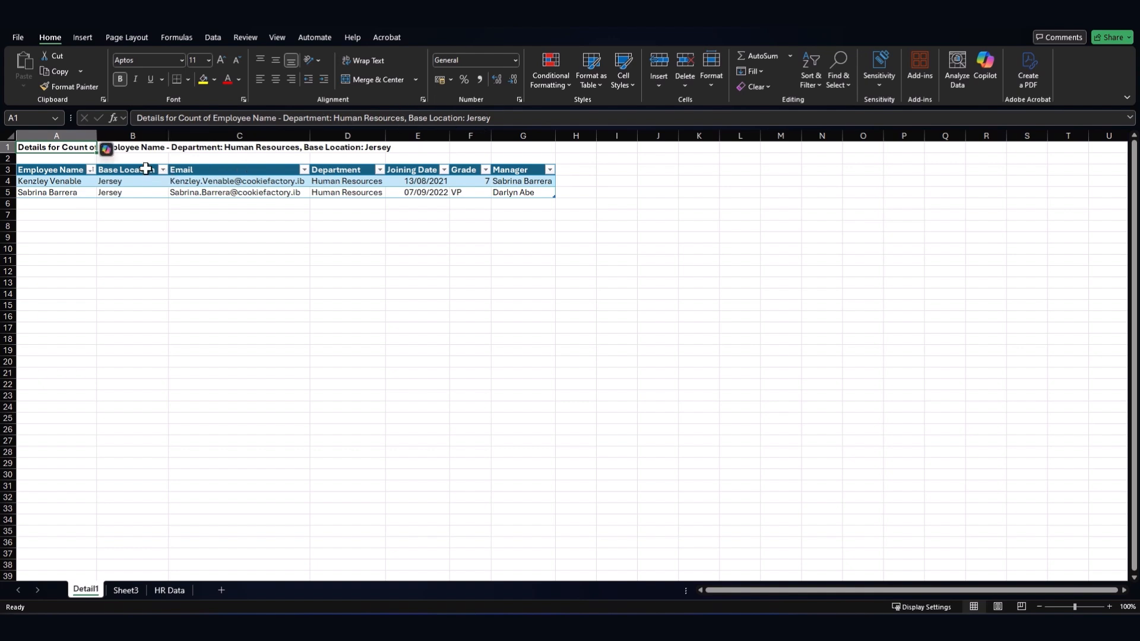
{"action": "left_click_drag", "start_coordinate": [146, 170], "coordinate": [146, 191]}
{"action": "left_click_drag", "start_coordinate": [351, 172], "coordinate": [351, 191]}
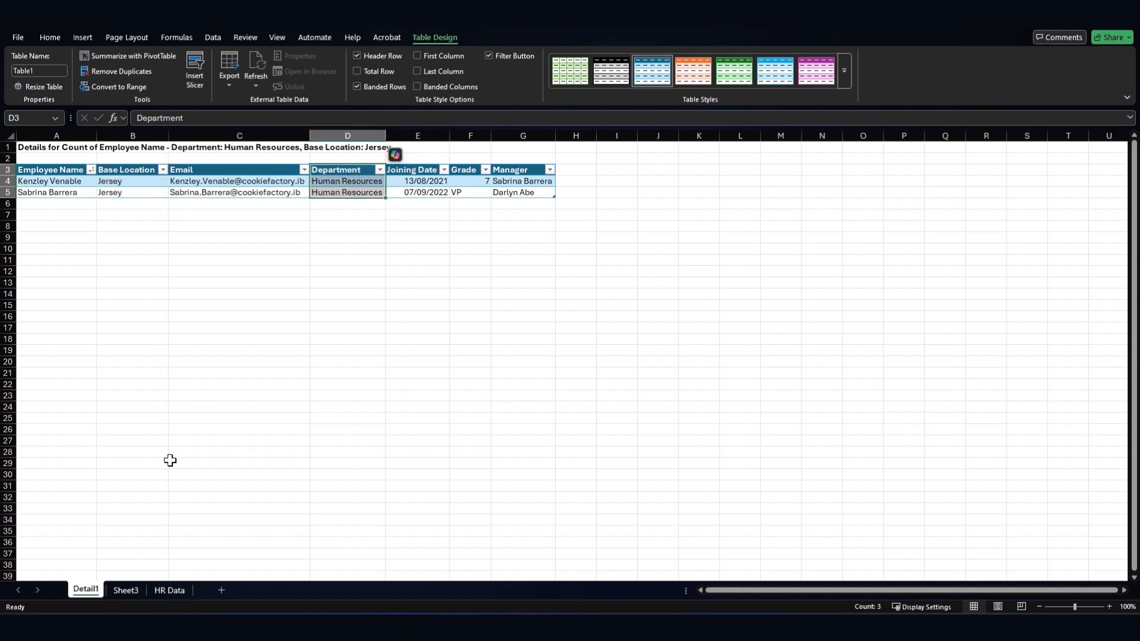
{"action": "left_click", "coordinate": [125, 592]}
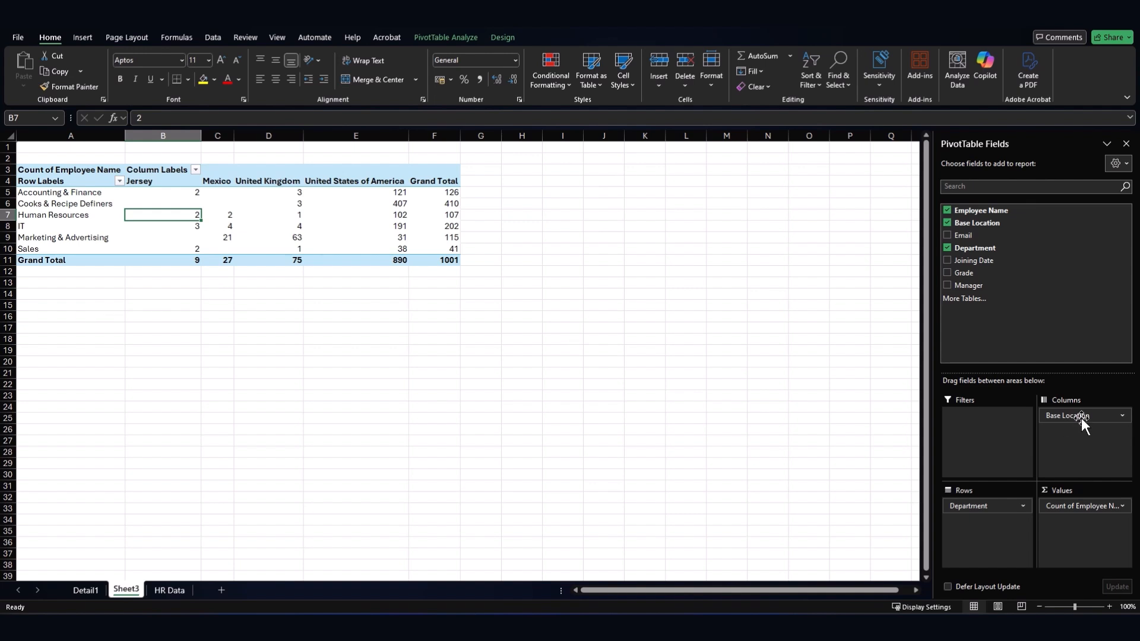
- Nest Base Location under Department in Rows and check Accounting & Finance and Cooks locations
{"action": "left_click_drag", "start_coordinate": [1077, 418], "coordinate": [984, 522]}
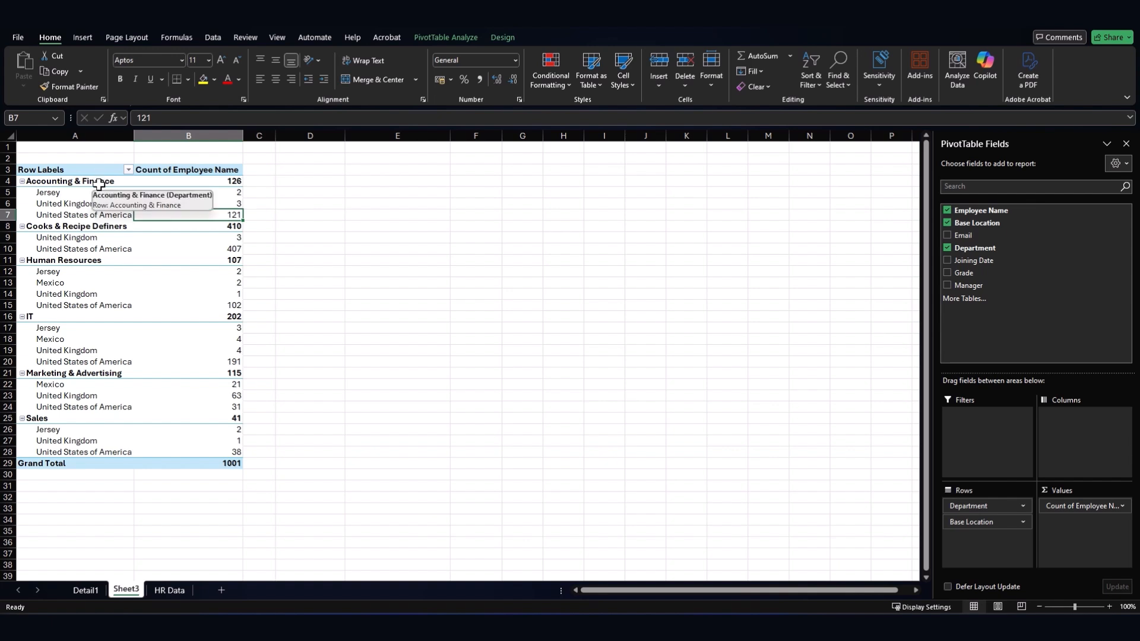
{"action": "left_click", "coordinate": [46, 194]}
{"action": "left_click", "coordinate": [55, 206]}
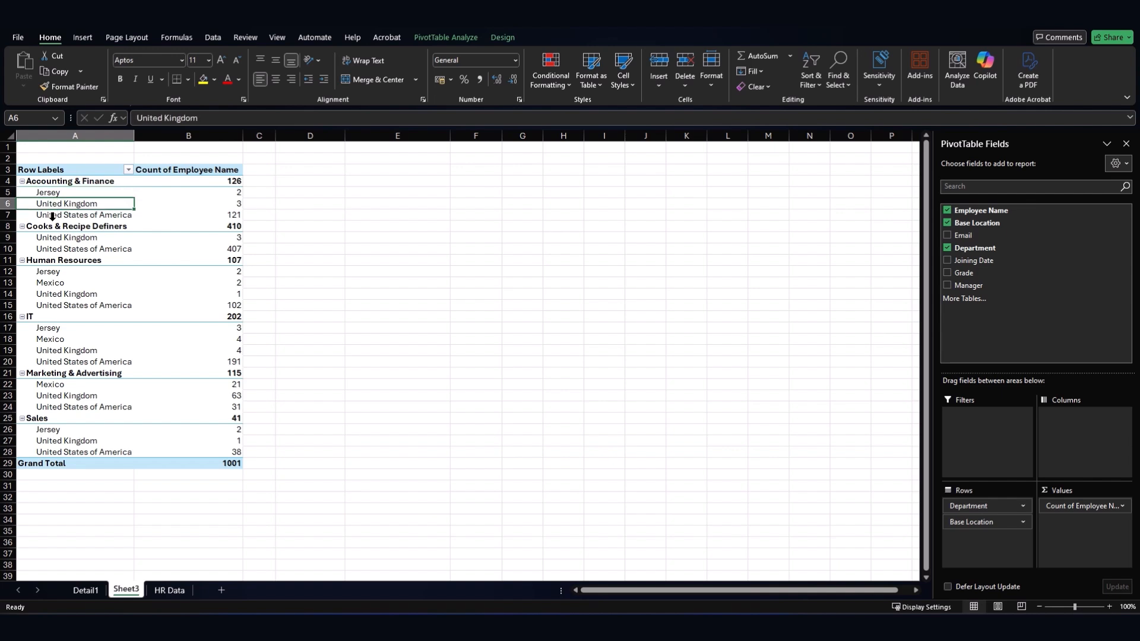
{"action": "left_click", "coordinate": [52, 218]}
{"action": "left_click", "coordinate": [56, 240]}
{"action": "left_click", "coordinate": [55, 249]}
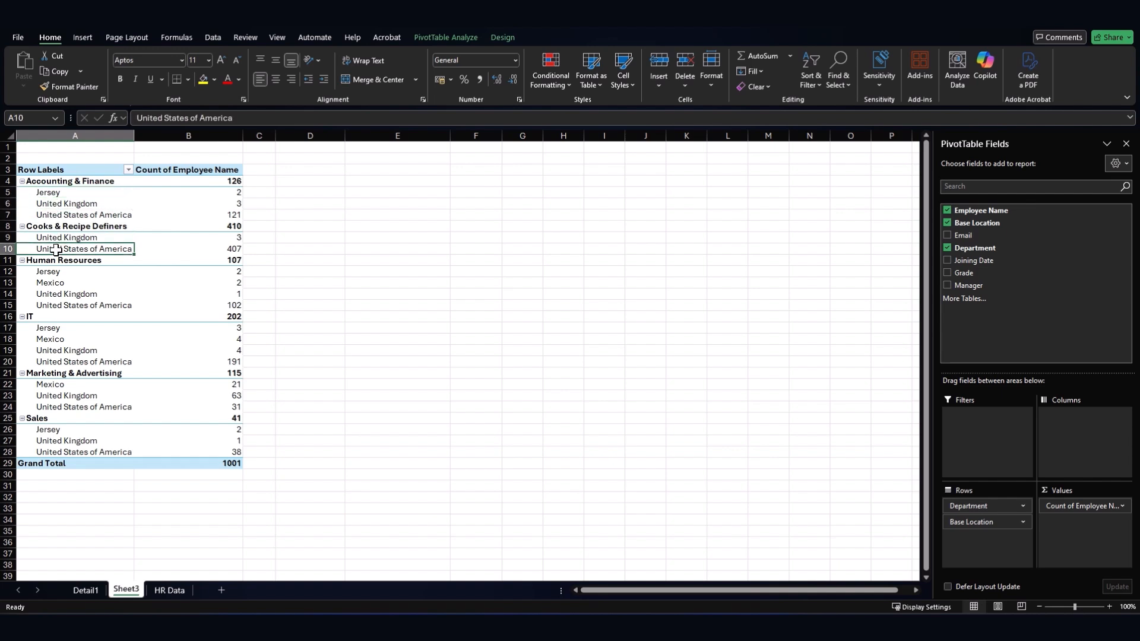
- Check location labels under Human Resources, IT and Marketing & Advertising, then restore the field list
{"action": "left_click", "coordinate": [58, 280]}
{"action": "left_click", "coordinate": [59, 297]}
{"action": "left_click", "coordinate": [70, 351]}
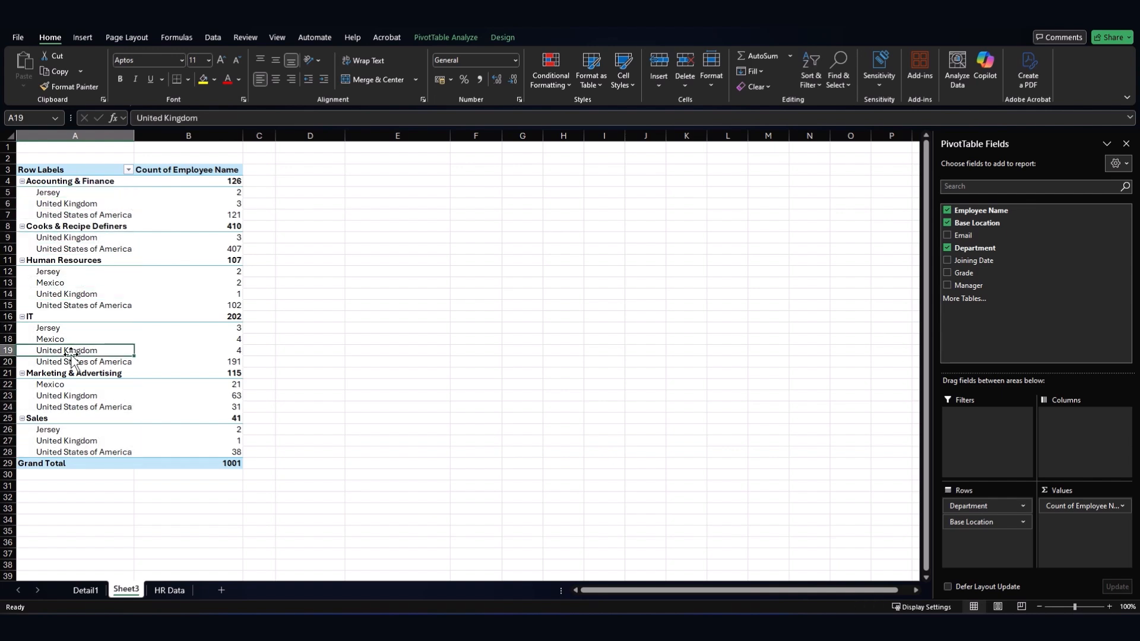
{"action": "left_click", "coordinate": [52, 329]}
{"action": "left_click", "coordinate": [53, 333]}
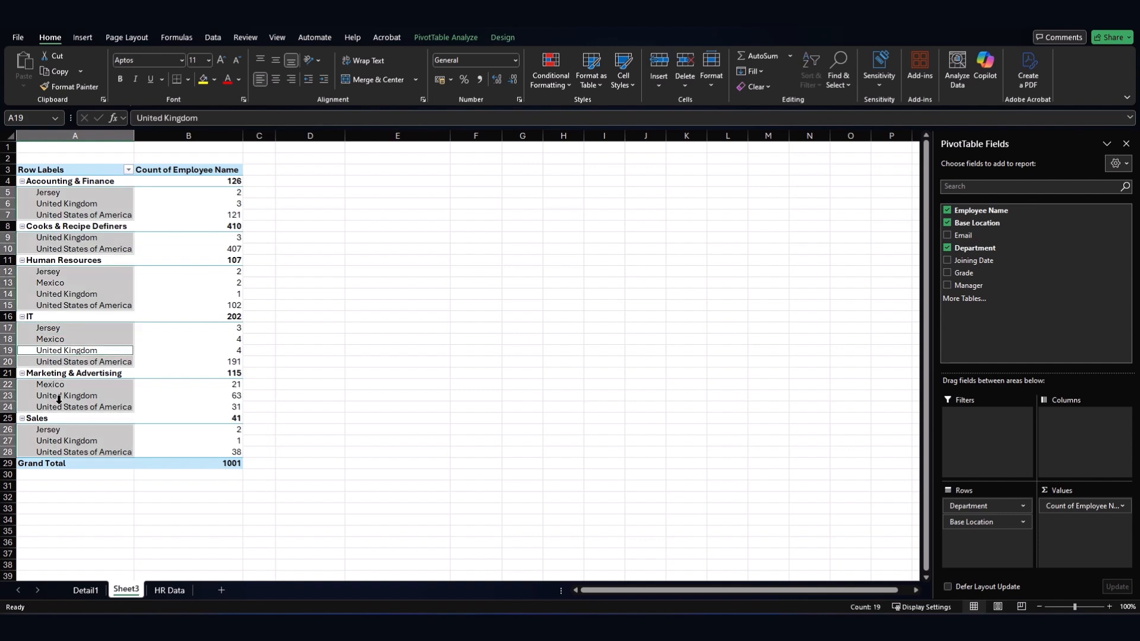
{"action": "left_click", "coordinate": [57, 404]}
{"action": "left_click", "coordinate": [440, 393]}
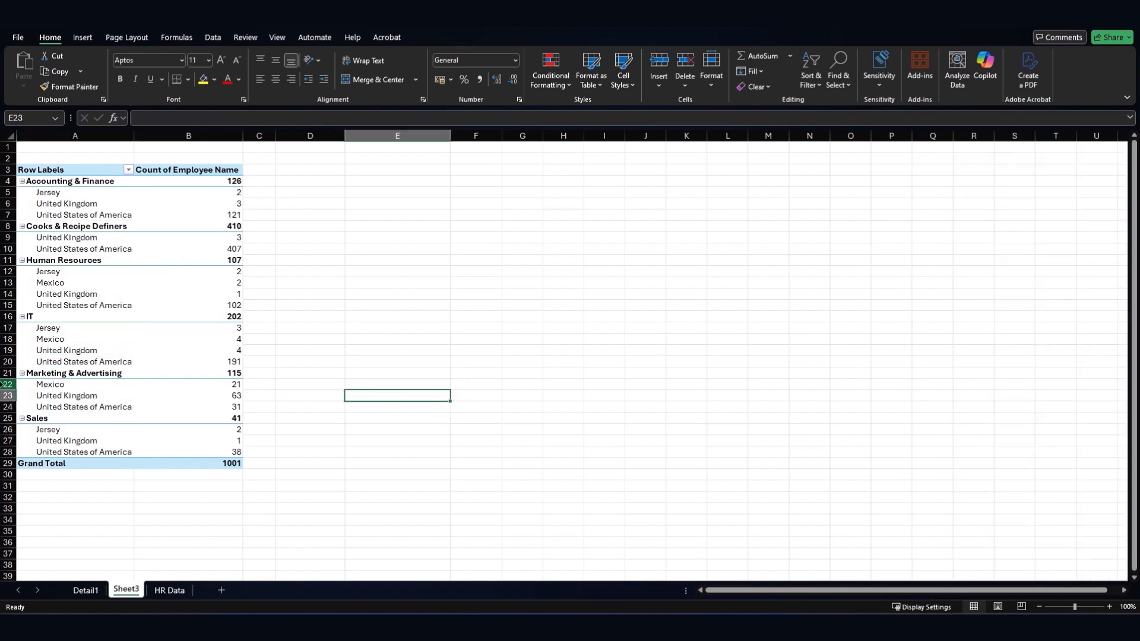
{"action": "left_click", "coordinate": [101, 384]}
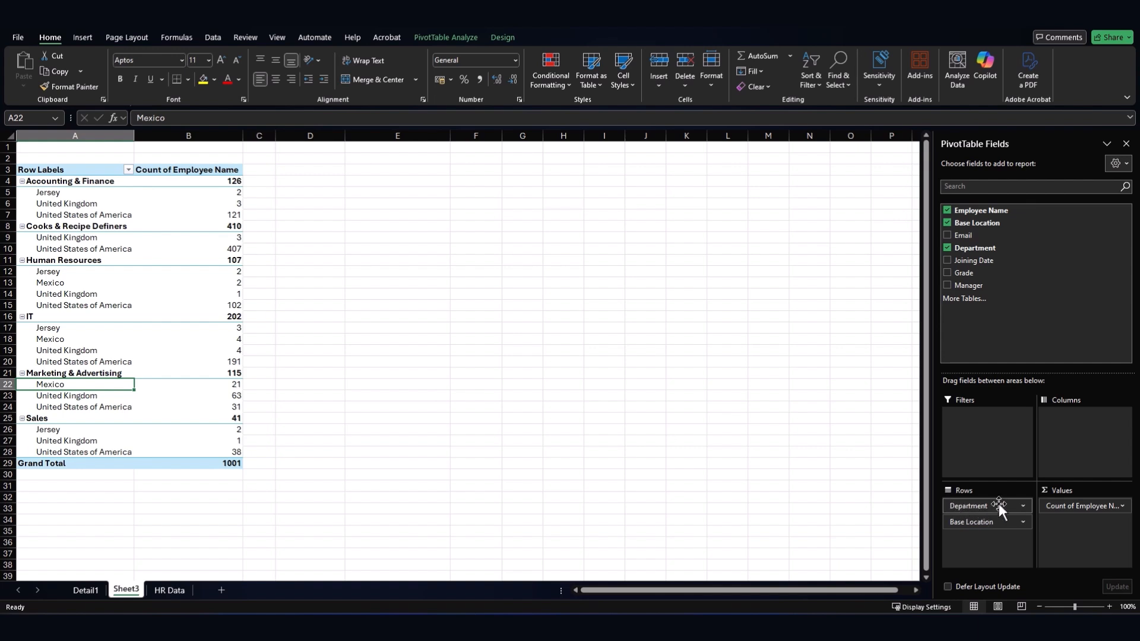
- Put Department below Base Location in Rows so departments group under each location
{"action": "left_click_drag", "start_coordinate": [998, 504], "coordinate": [1000, 539]}
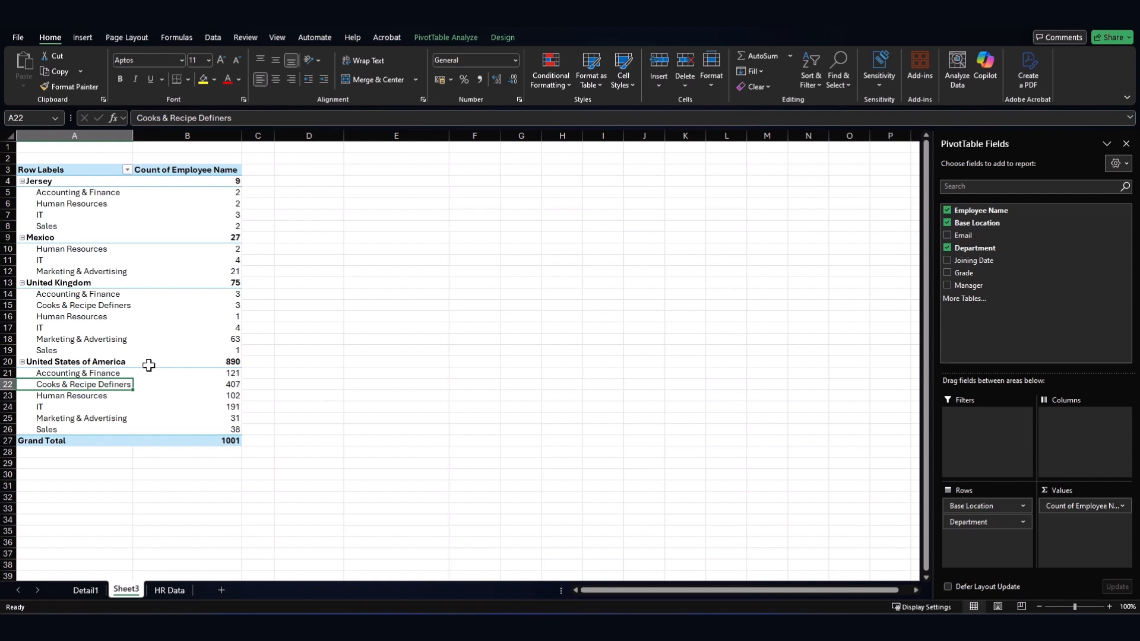
{"action": "mouse_move", "coordinate": [146, 364]}
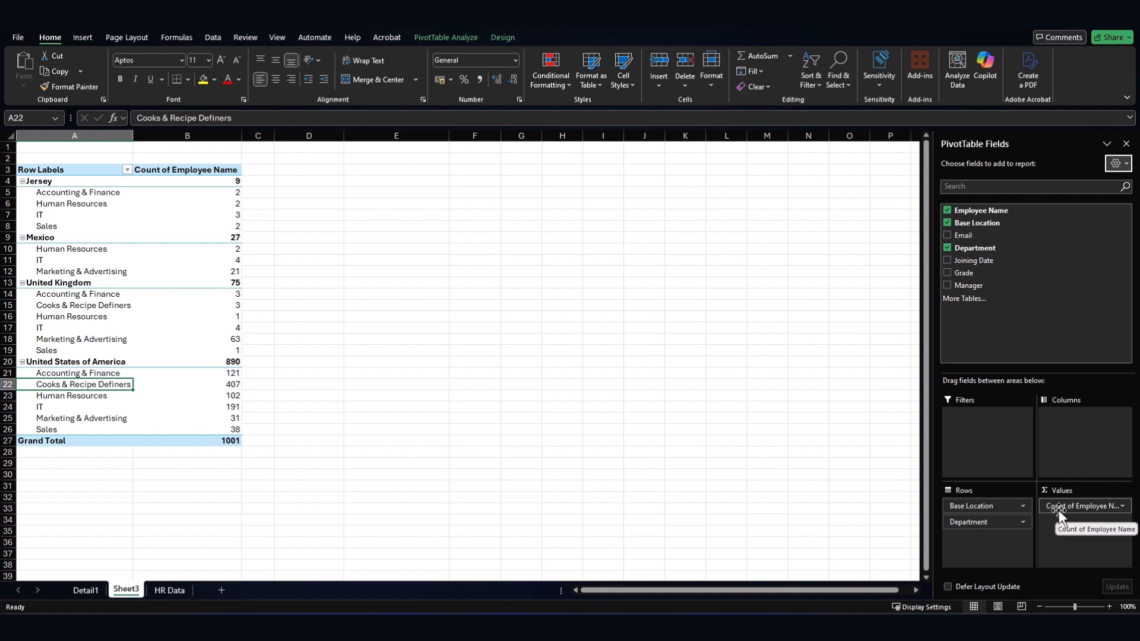
{"action": "left_click", "coordinate": [1123, 506]}
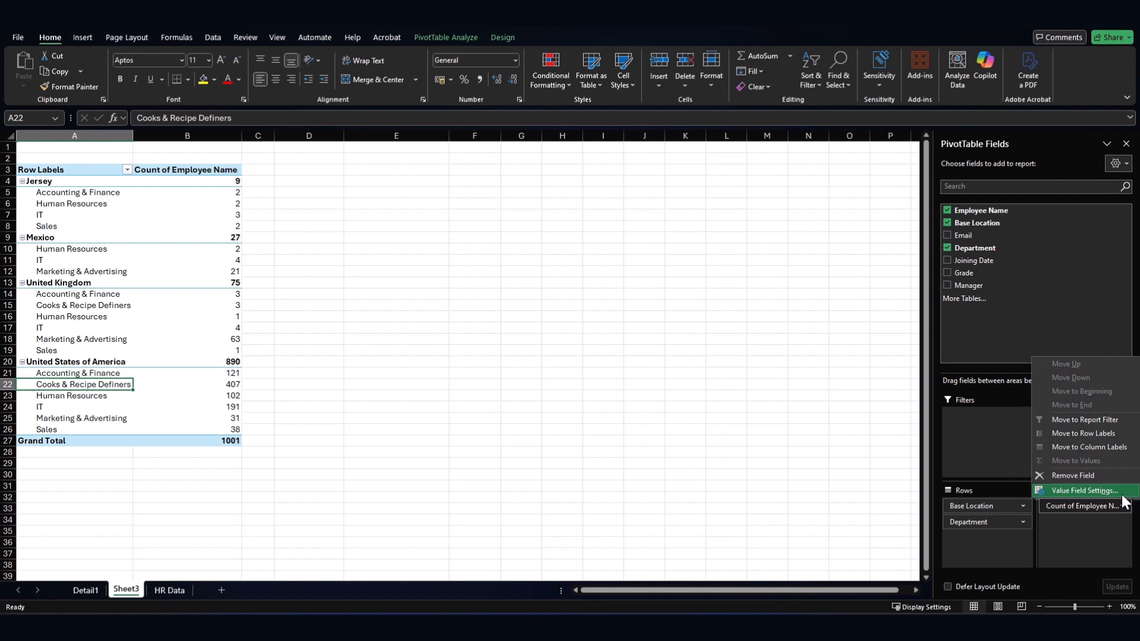
{"action": "left_click", "coordinate": [1120, 493]}
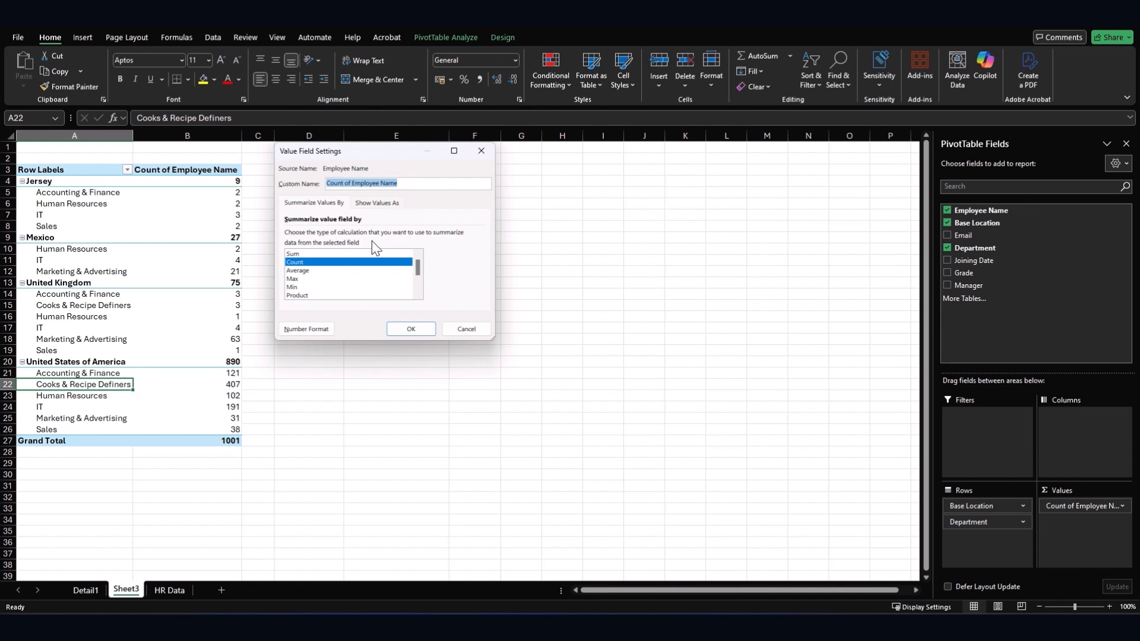
{"action": "left_click", "coordinate": [320, 254]}
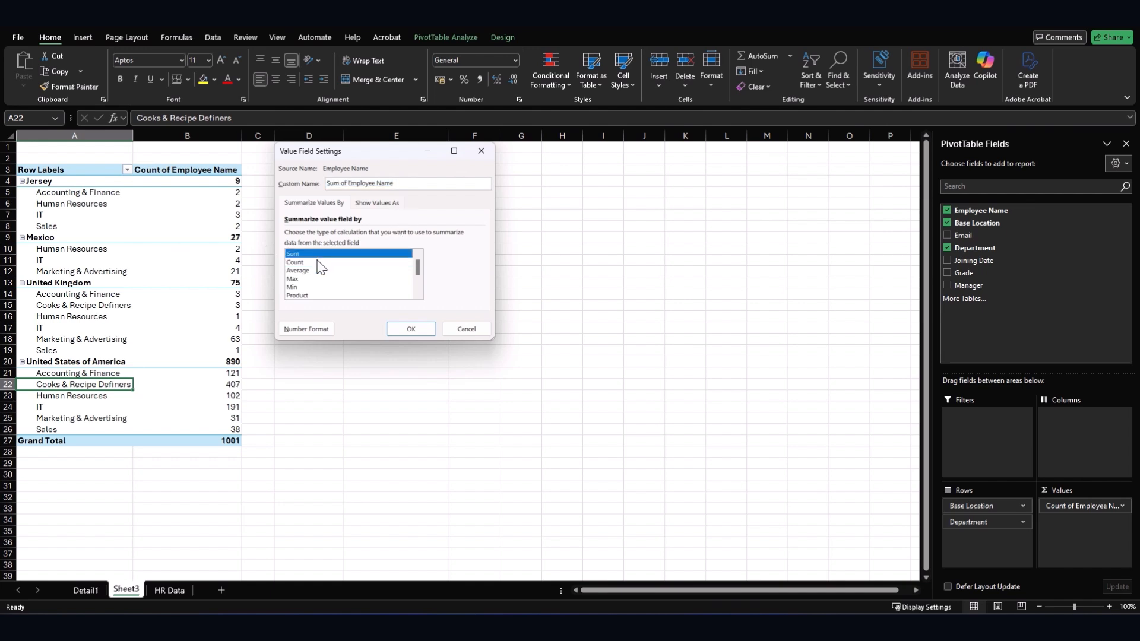
{"action": "left_click", "coordinate": [317, 262]}
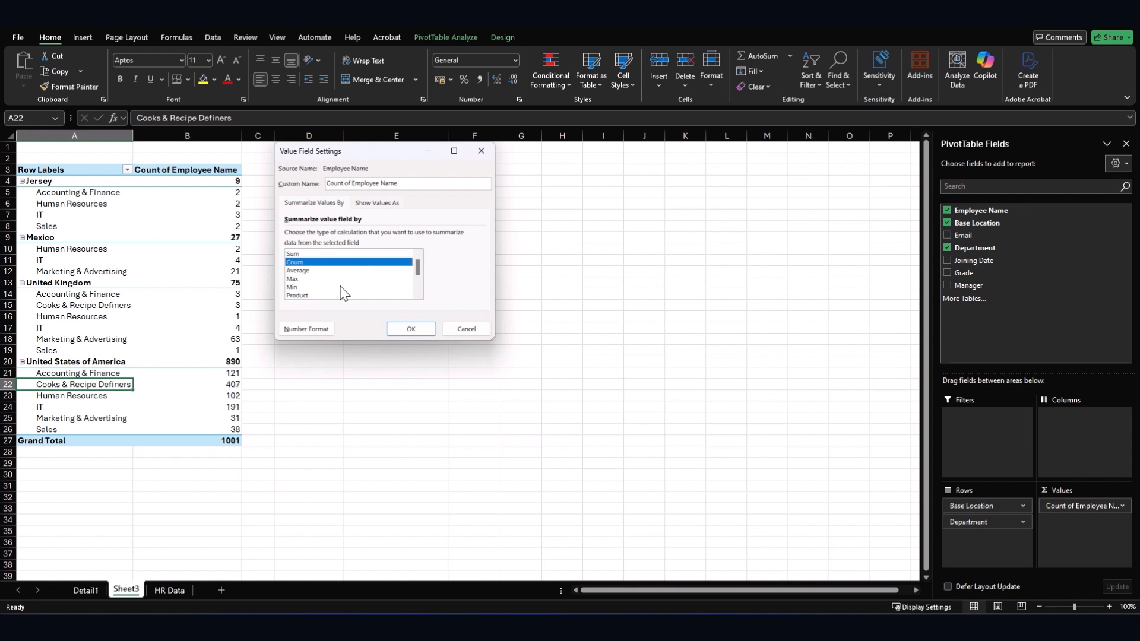
{"action": "left_click", "coordinate": [410, 331]}
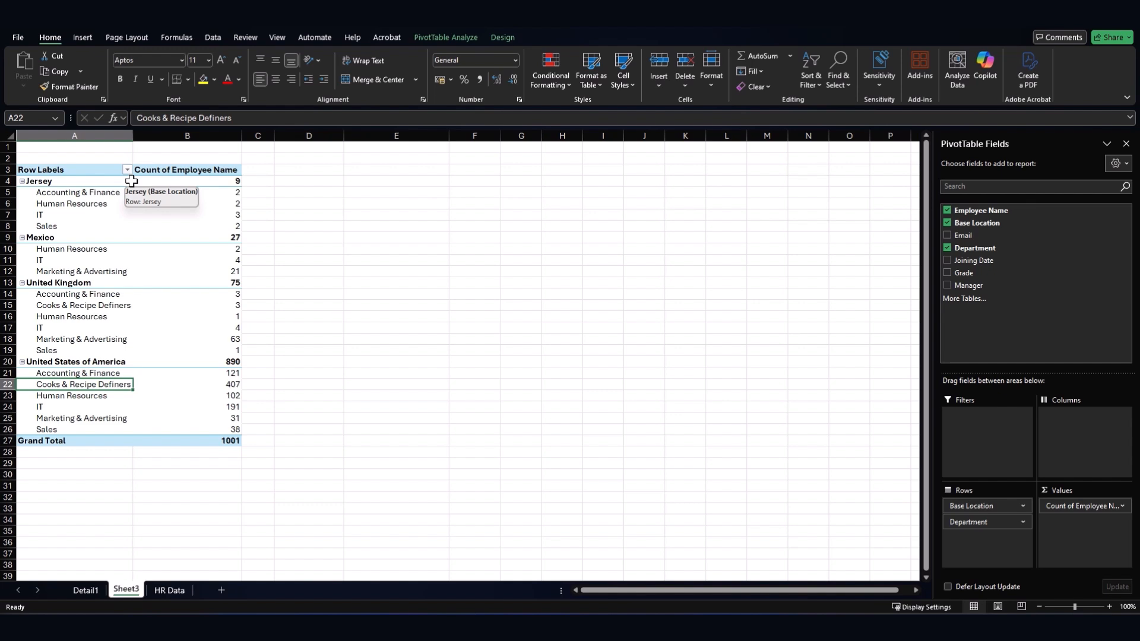
- Insert a PivotTable from HR Data range A1:G1002 onto a new worksheet, Sheet4
{"action": "left_click", "coordinate": [173, 590]}
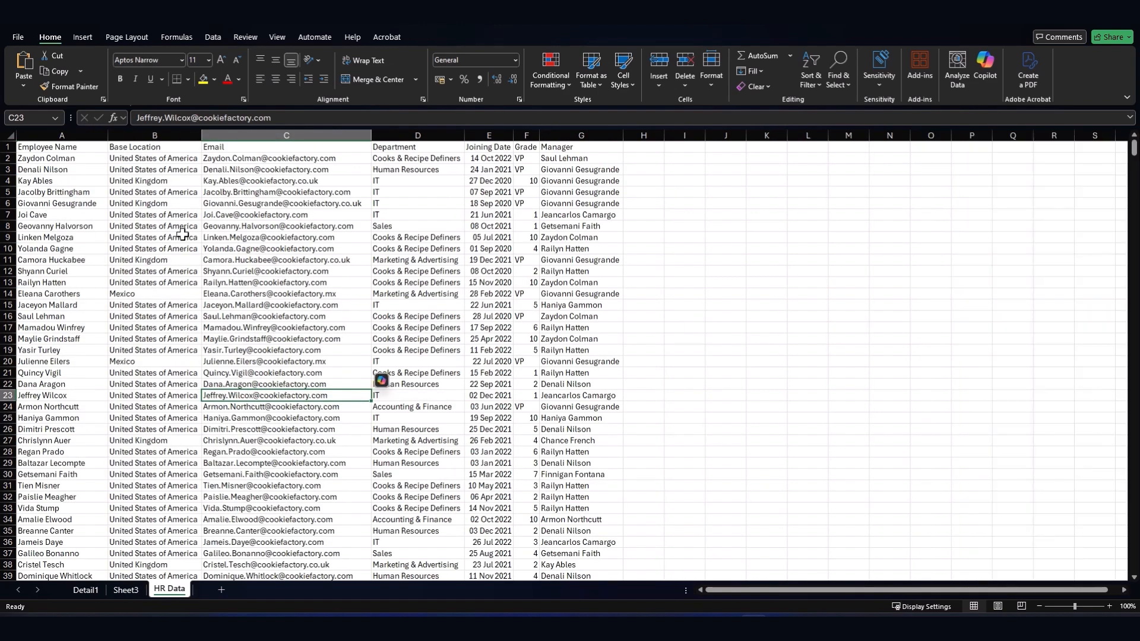
{"action": "left_click", "coordinate": [56, 149]}
{"action": "left_click", "coordinate": [83, 38]}
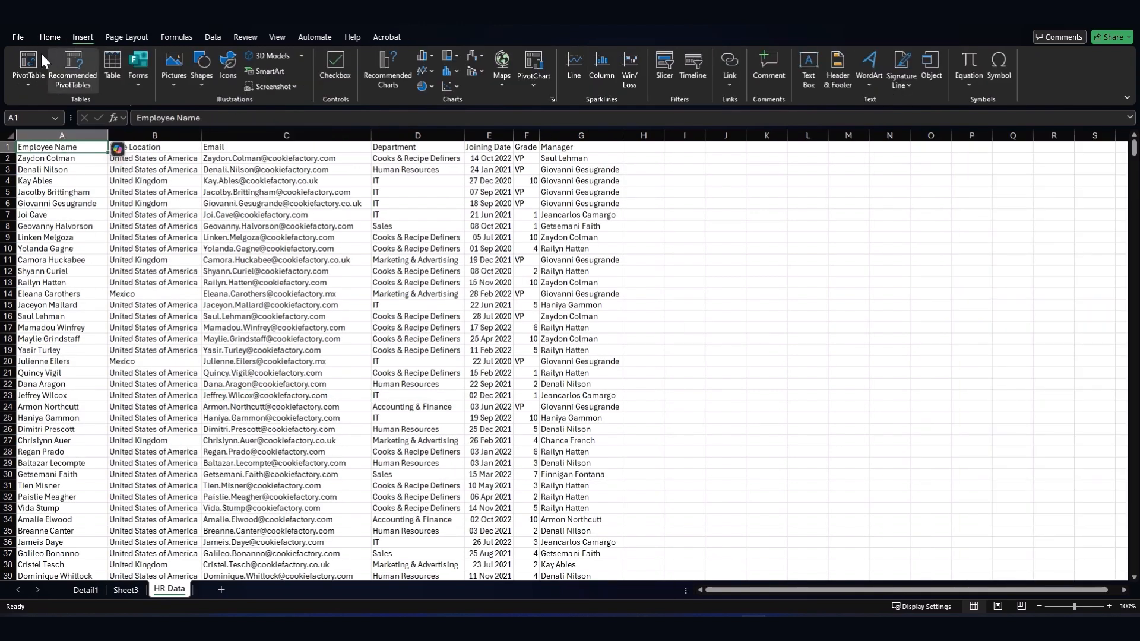
{"action": "left_click", "coordinate": [30, 57]}
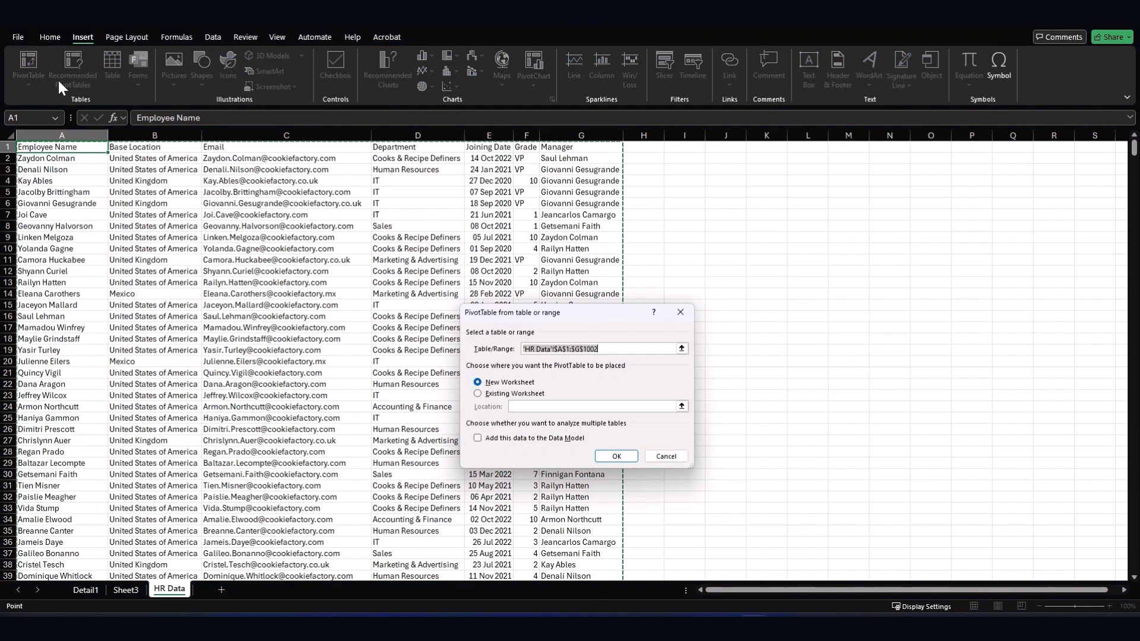
{"action": "left_click", "coordinate": [616, 456]}
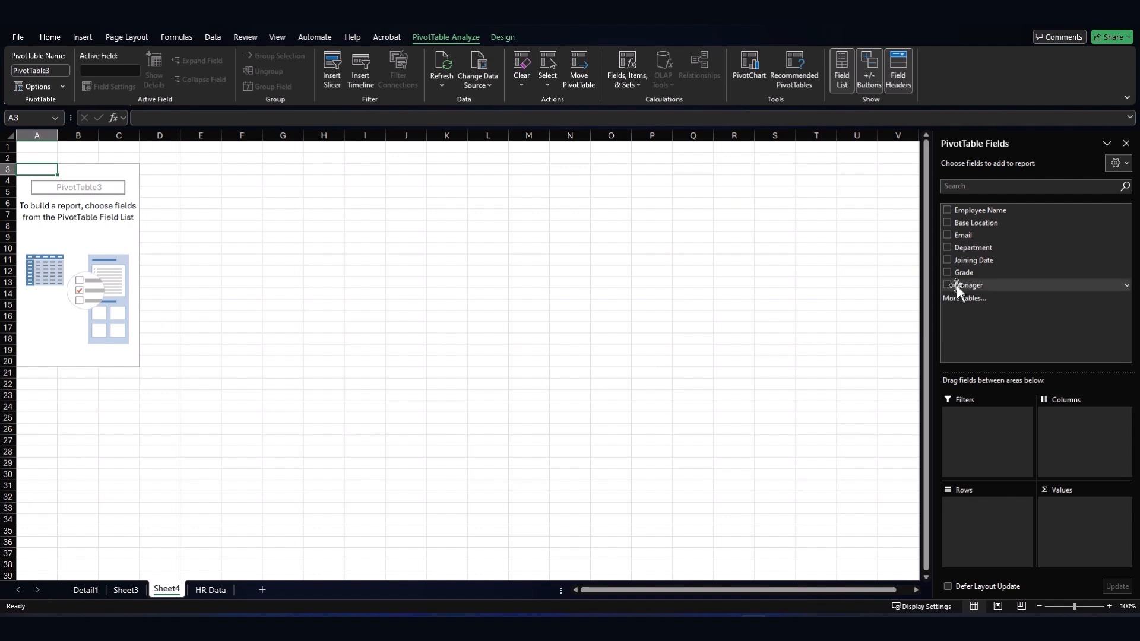
- Lay out the pivot with Manager as rows, Base Location as columns, and Count of Employee Name as values
{"action": "left_click_drag", "start_coordinate": [965, 285], "coordinate": [959, 508]}
{"action": "scroll", "coordinate": [272, 330], "scroll_direction": "down", "scroll_amount": 5}
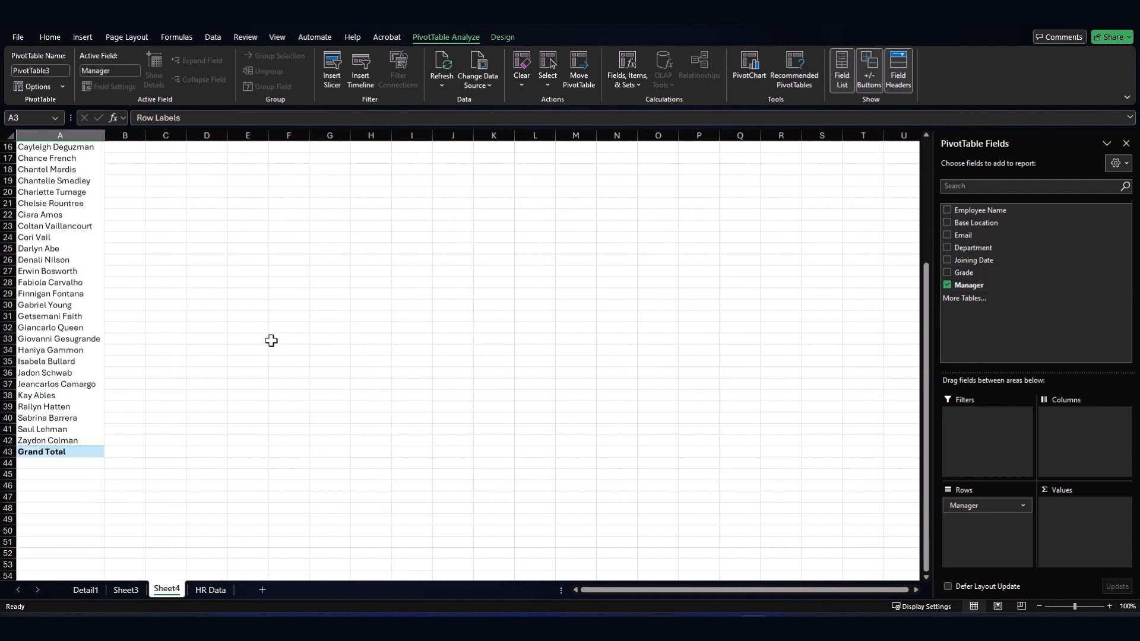
{"action": "scroll", "coordinate": [270, 338], "scroll_direction": "up", "scroll_amount": 5}
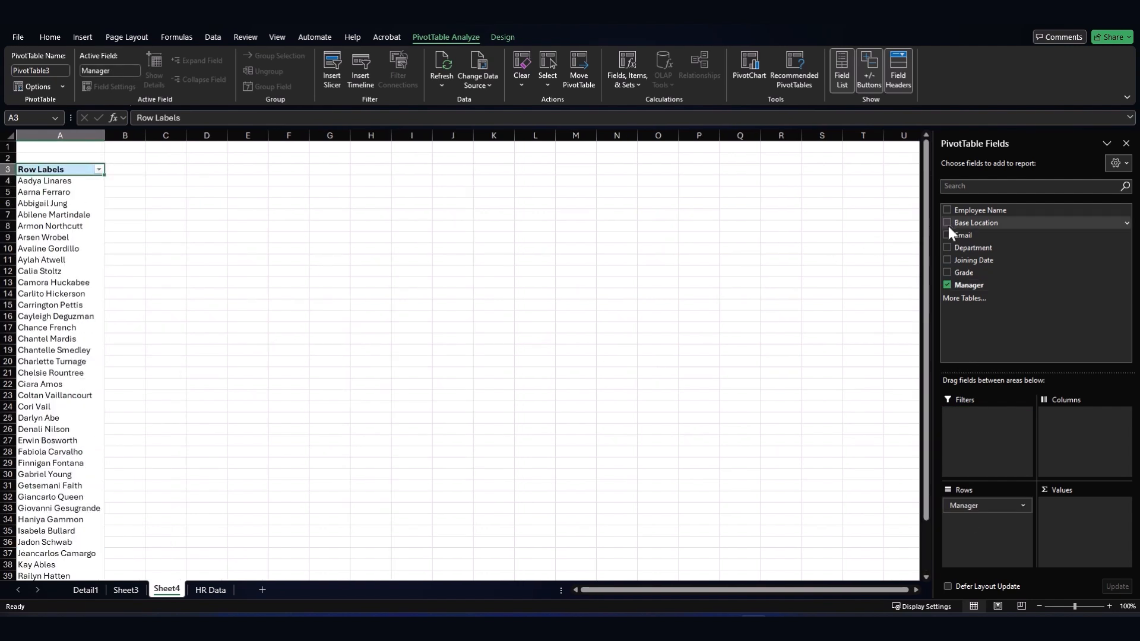
{"action": "left_click_drag", "start_coordinate": [973, 223], "coordinate": [1073, 422]}
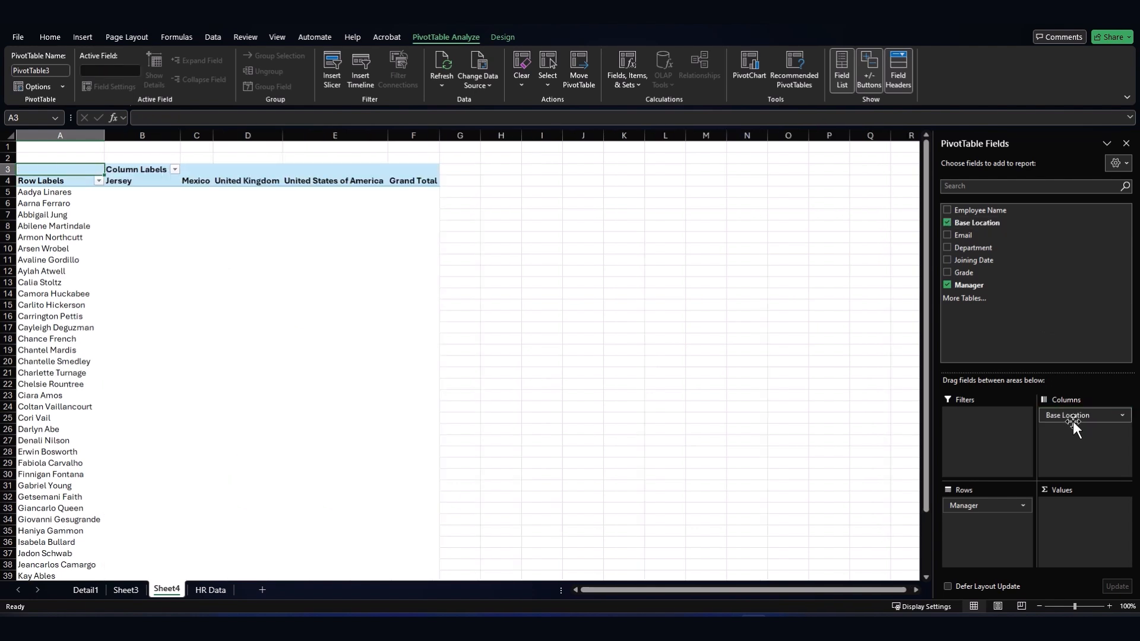
{"action": "left_click", "coordinate": [8, 180]}
{"action": "left_click", "coordinate": [151, 214]}
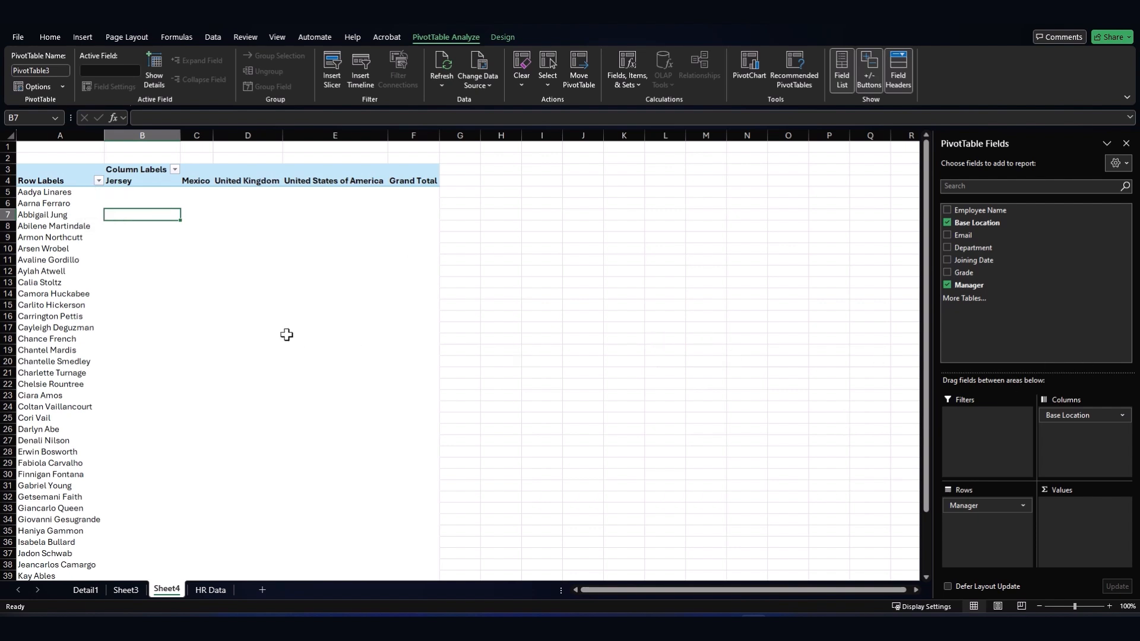
{"action": "scroll", "coordinate": [301, 325], "scroll_direction": "down", "scroll_amount": 5}
{"action": "scroll", "coordinate": [303, 326], "scroll_direction": "up", "scroll_amount": 5}
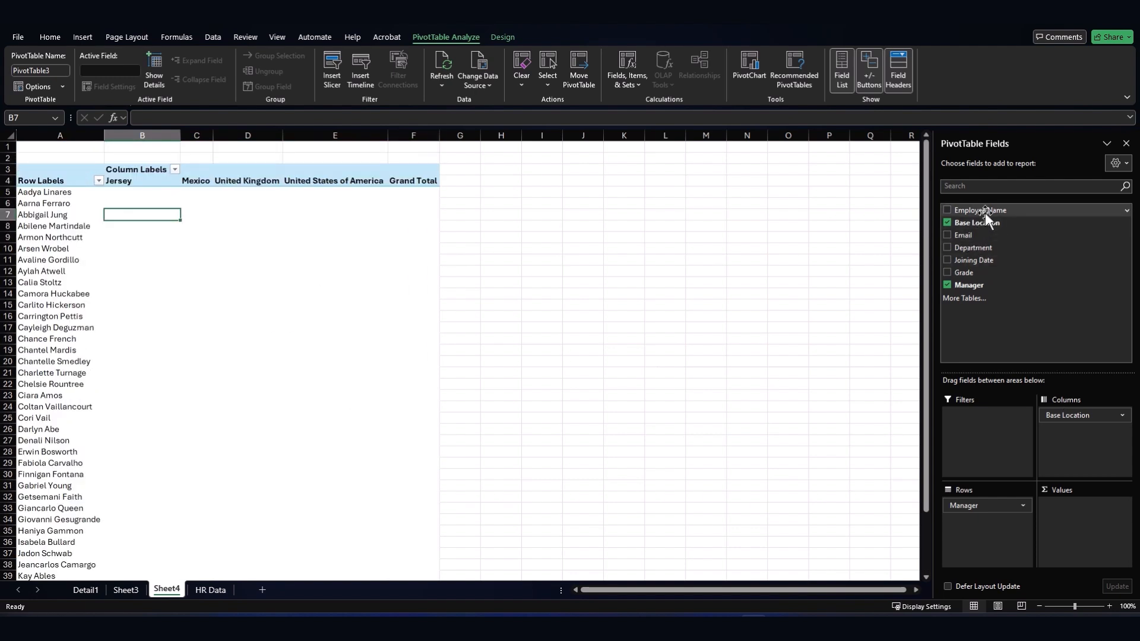
{"action": "left_click_drag", "start_coordinate": [985, 213], "coordinate": [1088, 539]}
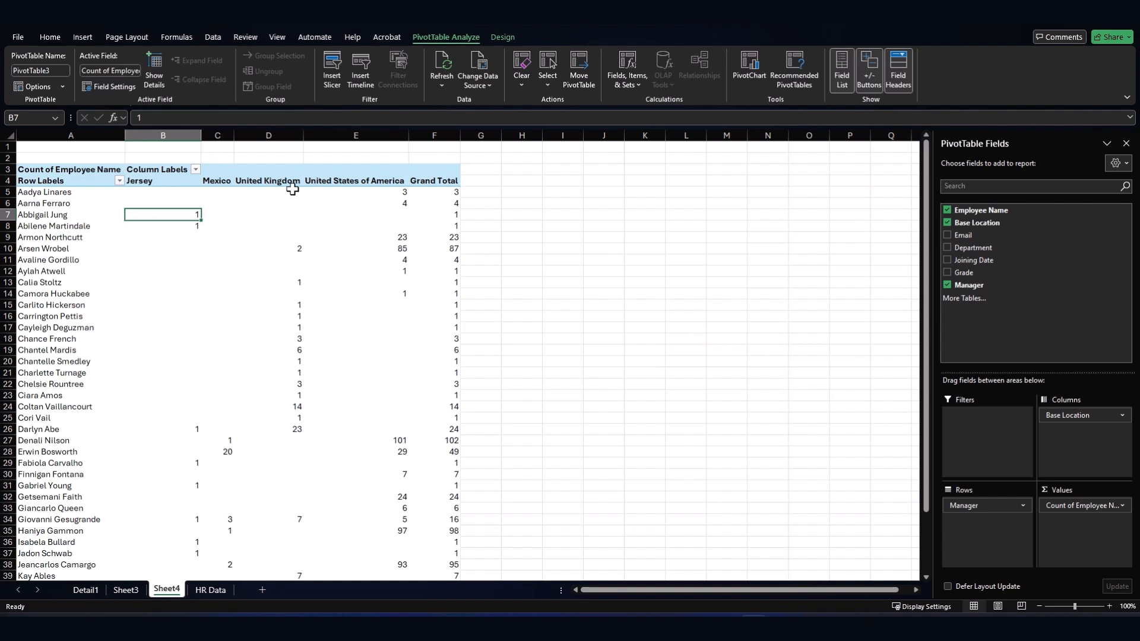
- Check individual counts (United States 85 and 101, Mexico 1), then return to HR Data
{"action": "left_click", "coordinate": [373, 191]}
{"action": "left_click", "coordinate": [377, 248]}
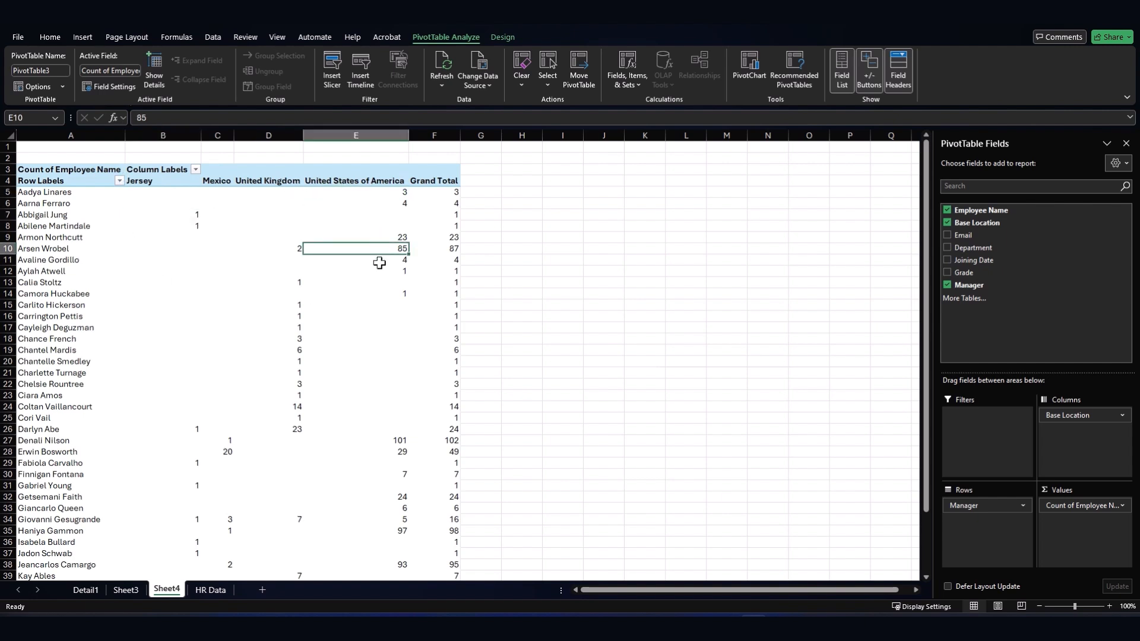
{"action": "left_click", "coordinate": [149, 250]}
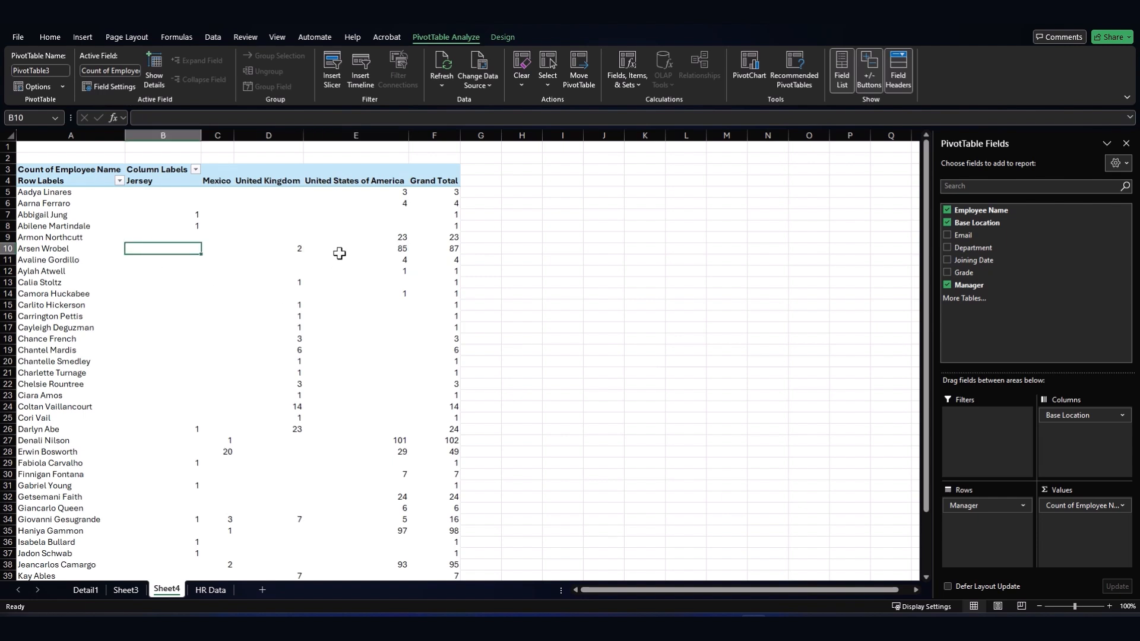
{"action": "left_click", "coordinate": [318, 249]}
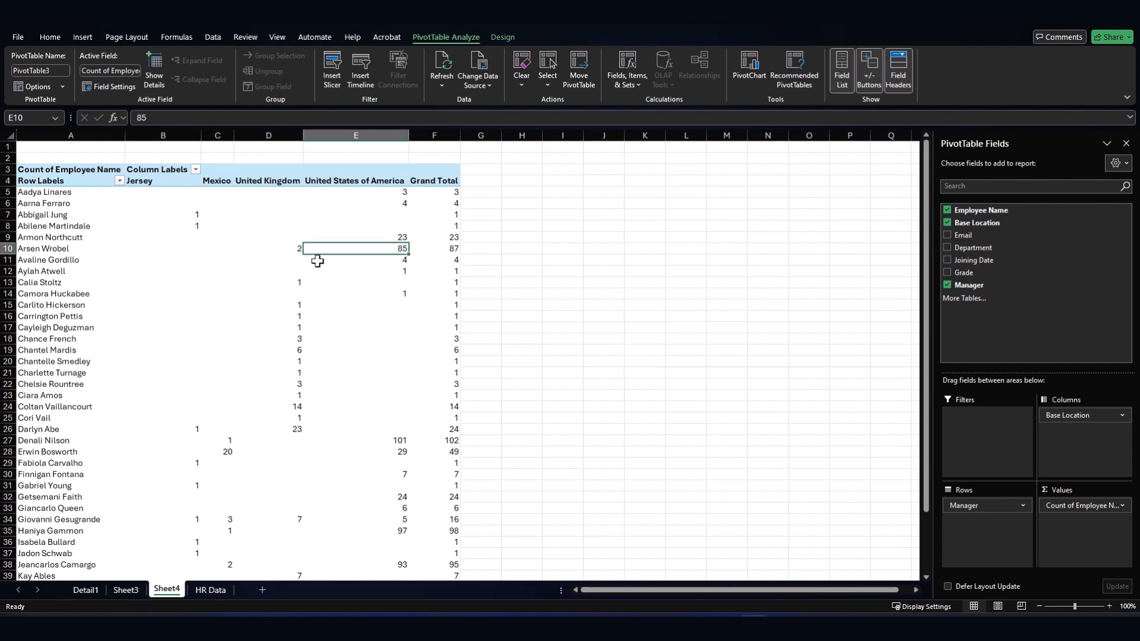
{"action": "left_click", "coordinate": [316, 443]}
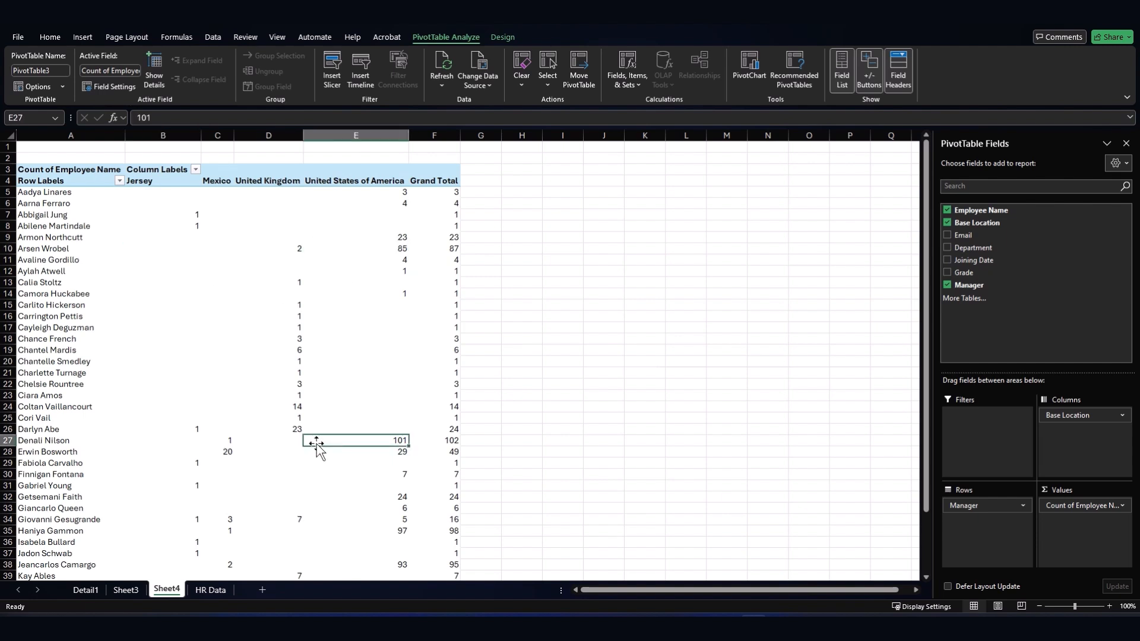
{"action": "left_click", "coordinate": [228, 444]}
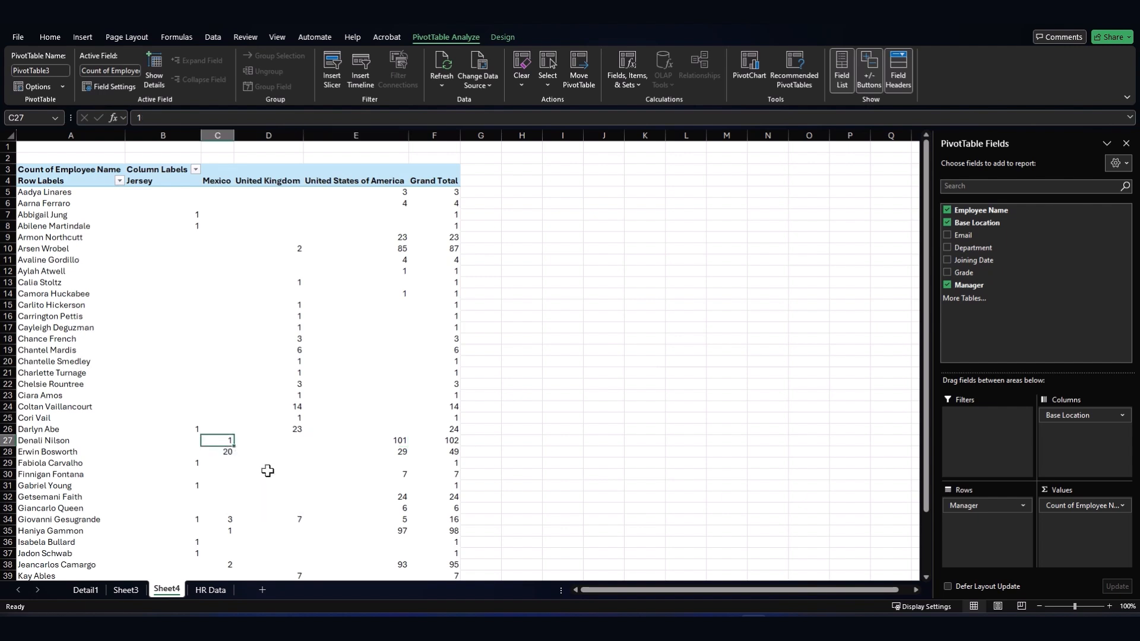
{"action": "scroll", "coordinate": [268, 472], "scroll_direction": "down", "scroll_amount": 4}
{"action": "scroll", "coordinate": [268, 476], "scroll_direction": "up", "scroll_amount": 4}
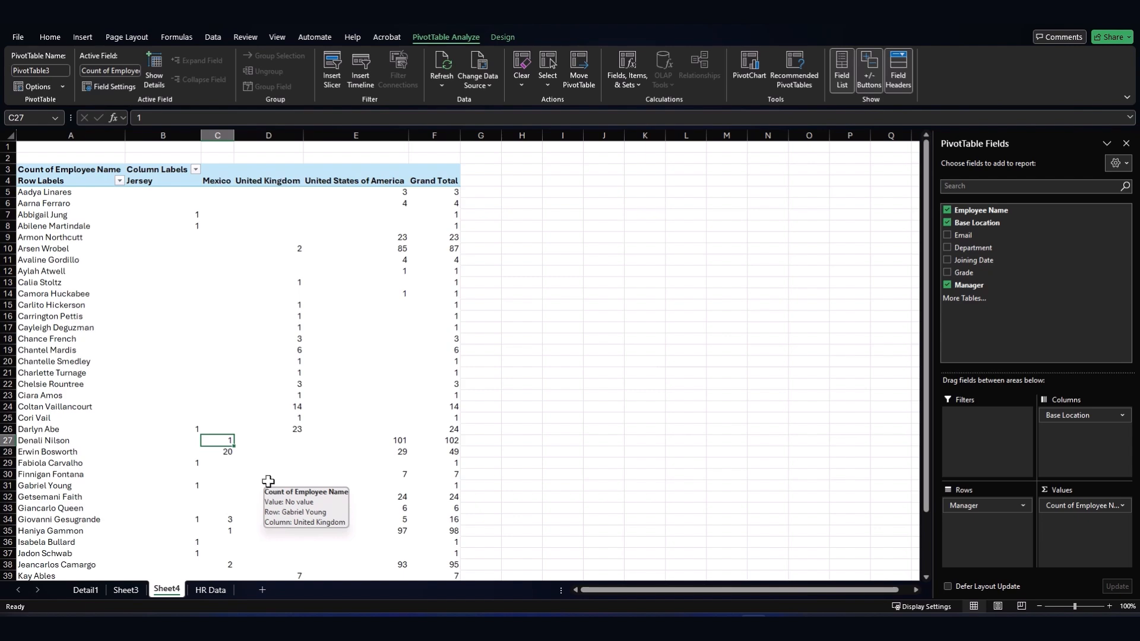
{"action": "left_click", "coordinate": [229, 591]}
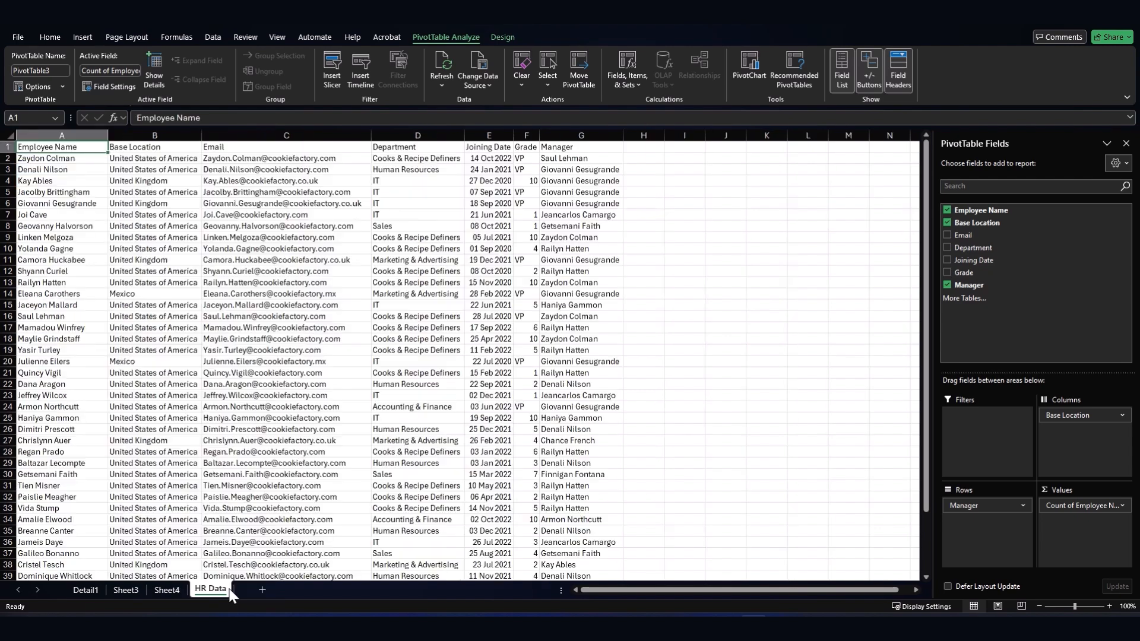
- In the first empty row, 1003, enter the test employee's name and base location United Kingdom
{"action": "scroll", "coordinate": [212, 331], "scroll_direction": "down", "scroll_amount": 12}
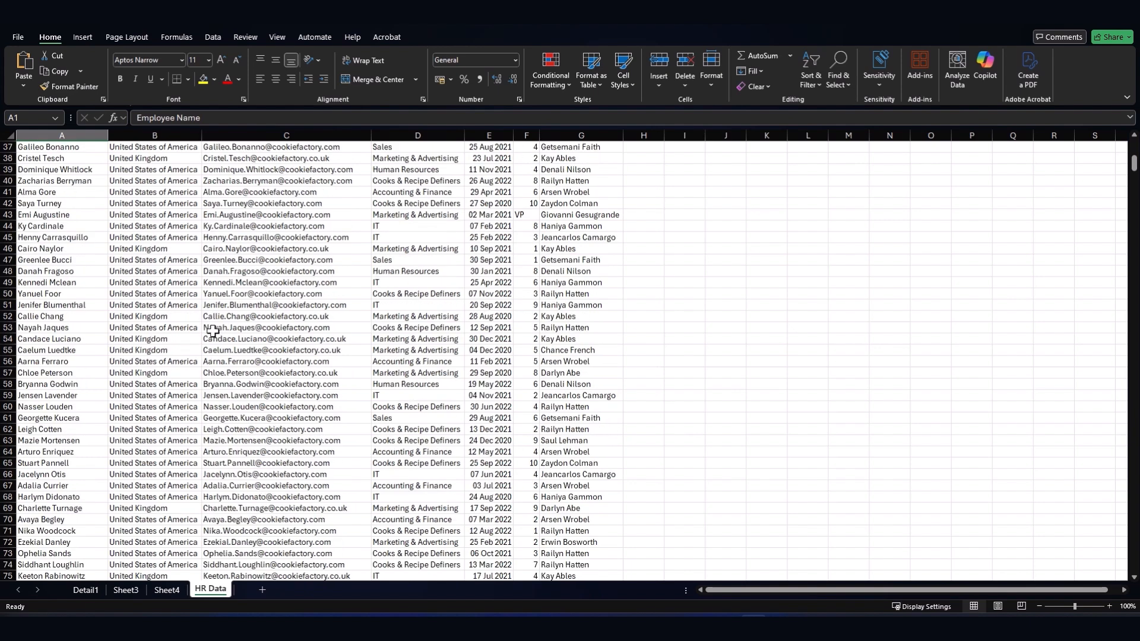
{"action": "scroll", "coordinate": [213, 330], "scroll_direction": "down", "scroll_amount": 6}
{"action": "left_click", "coordinate": [61, 316]}
{"action": "key", "text": "ctrl+Down"}
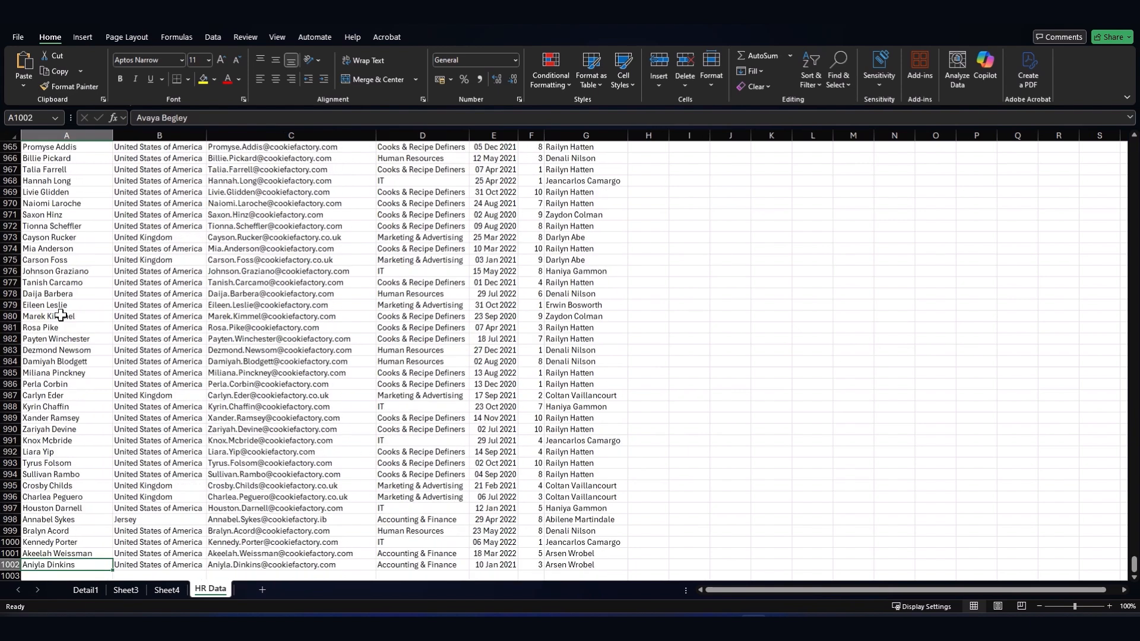
{"action": "key", "text": "Down"}
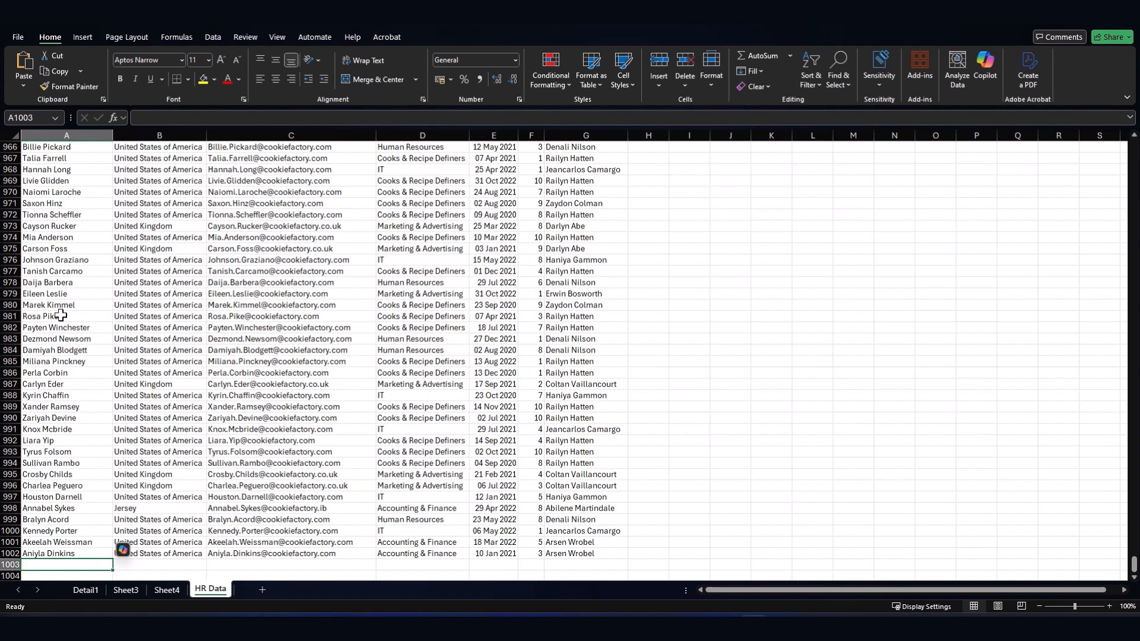
{"action": "type", "text": "Tes Uss"}
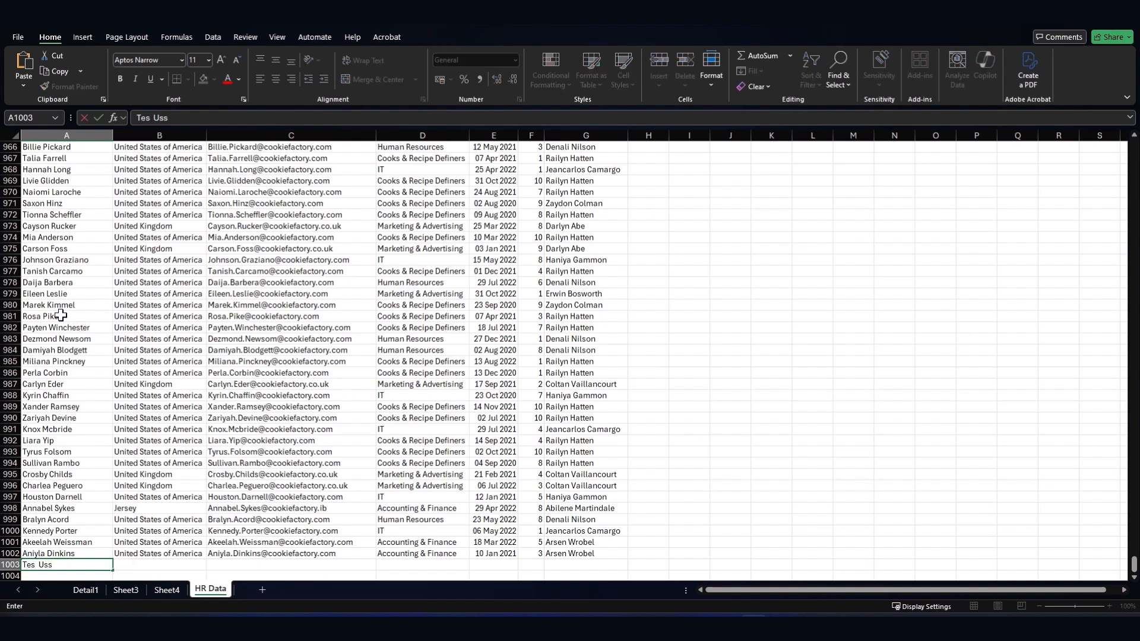
{"action": "key", "text": "BackSpace"}
{"action": "type", "text": "er"}
{"action": "key", "text": "Tab"}
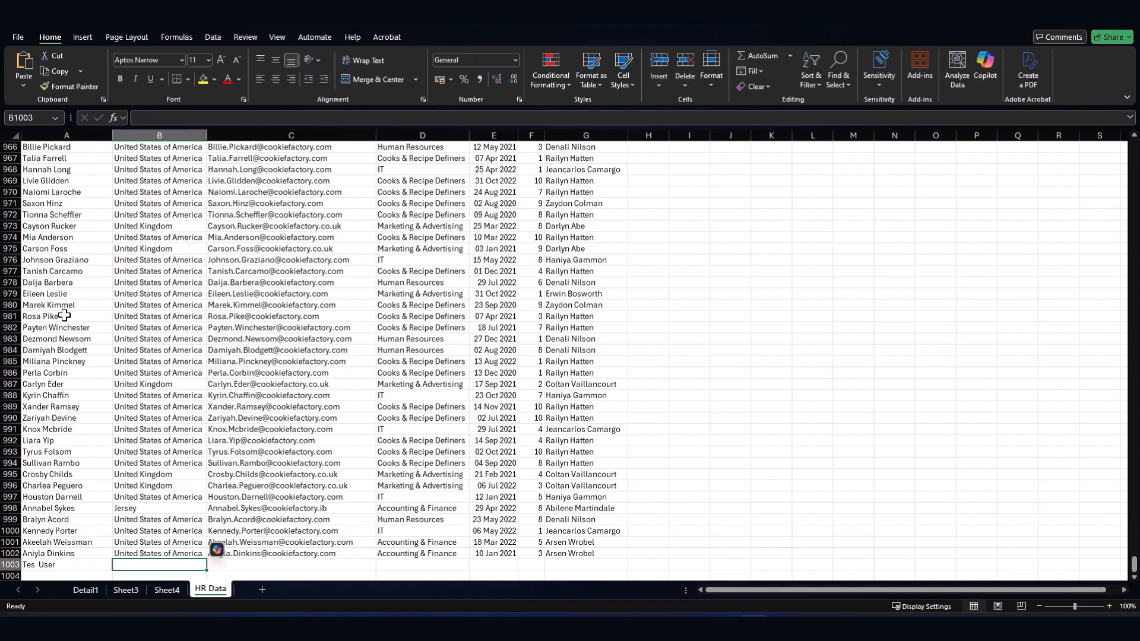
{"action": "type", "text": "United Kingdom"}
{"action": "key", "text": "Tab"}
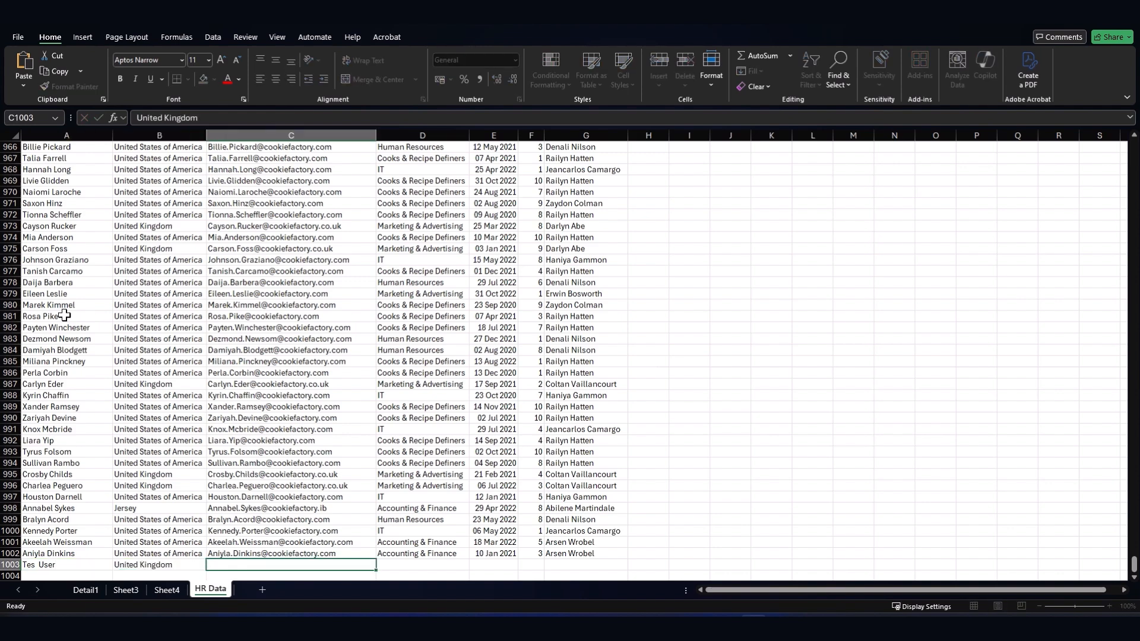
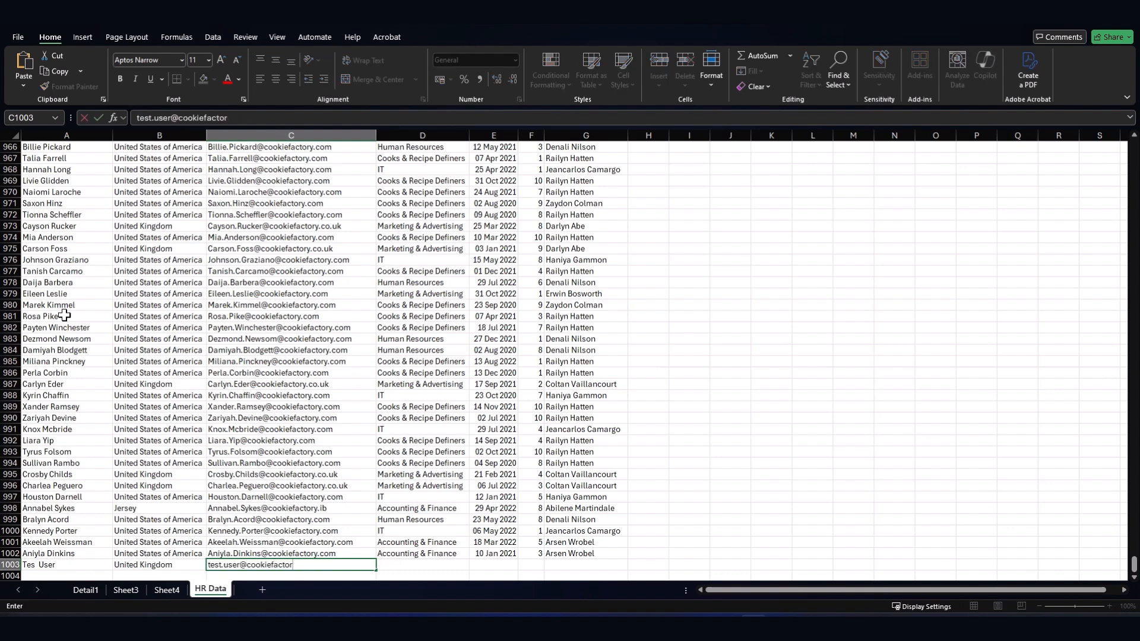
- Fill in the e-mail, Human Resources department, today's date, grade 4 and manager name
{"action": "key", "text": "Tab"}
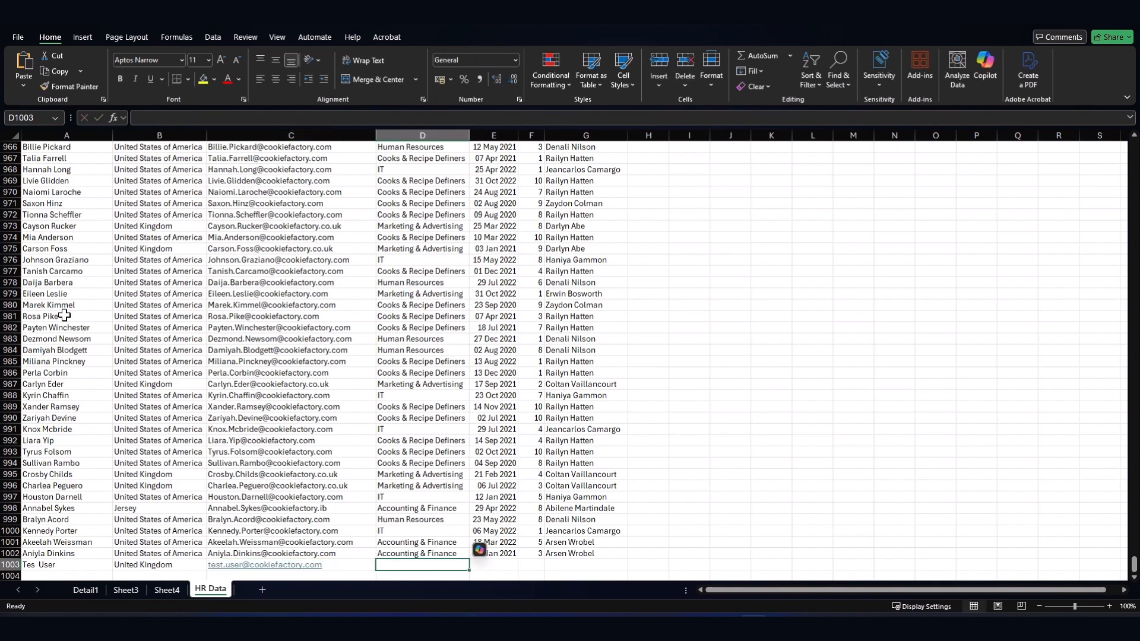
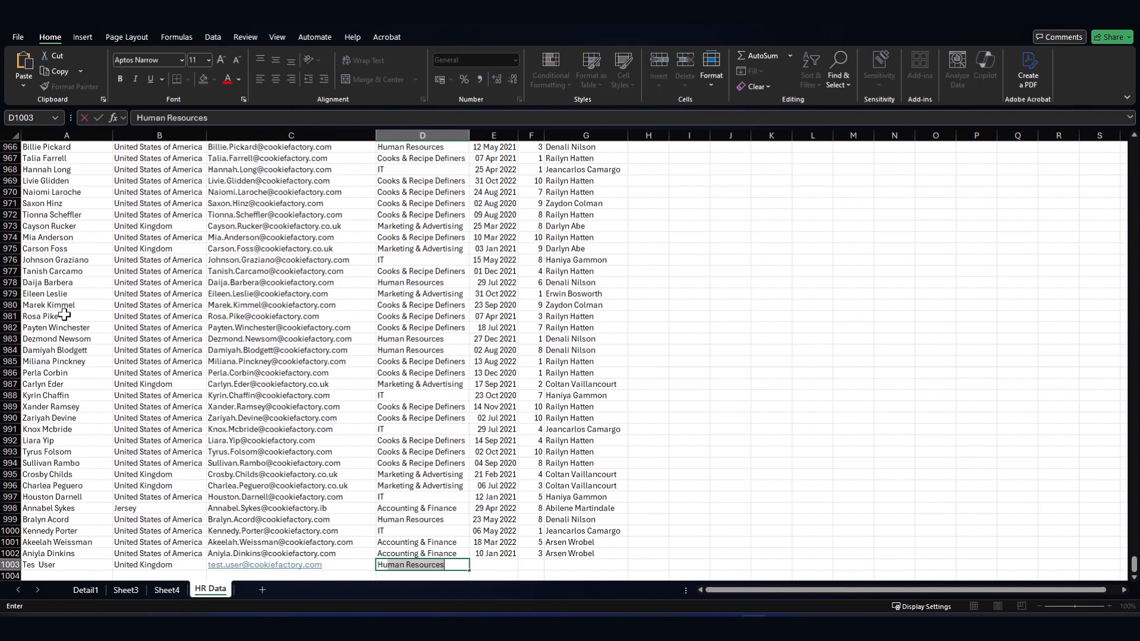
{"action": "key", "text": "Tab"}
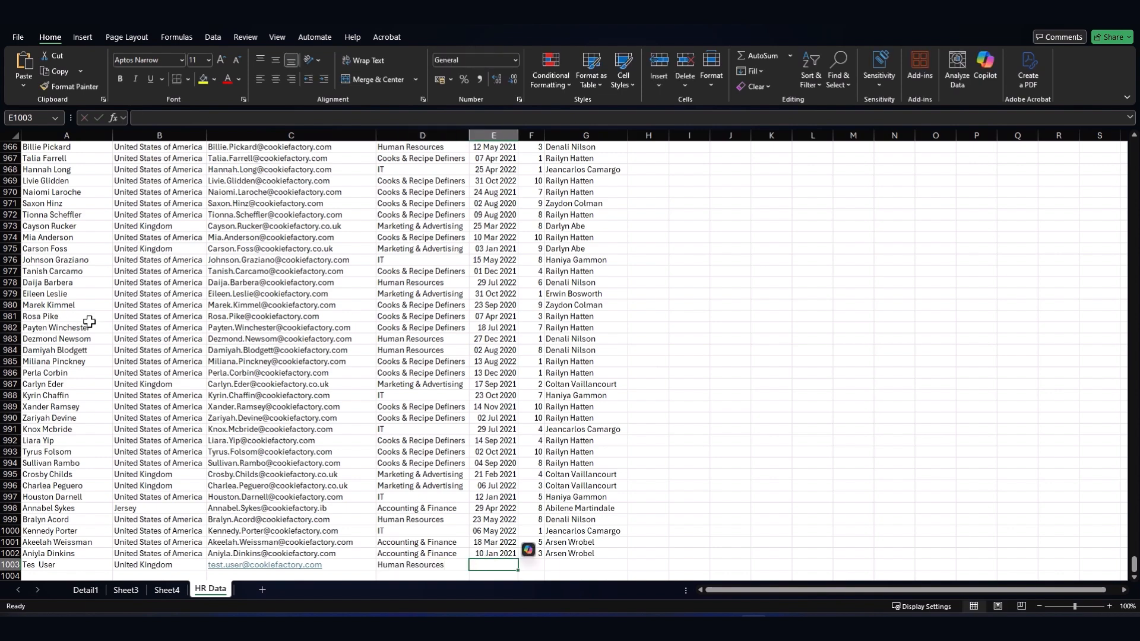
{"action": "key", "text": "ctrl+semicolon"}
{"action": "key", "text": "Tab"}
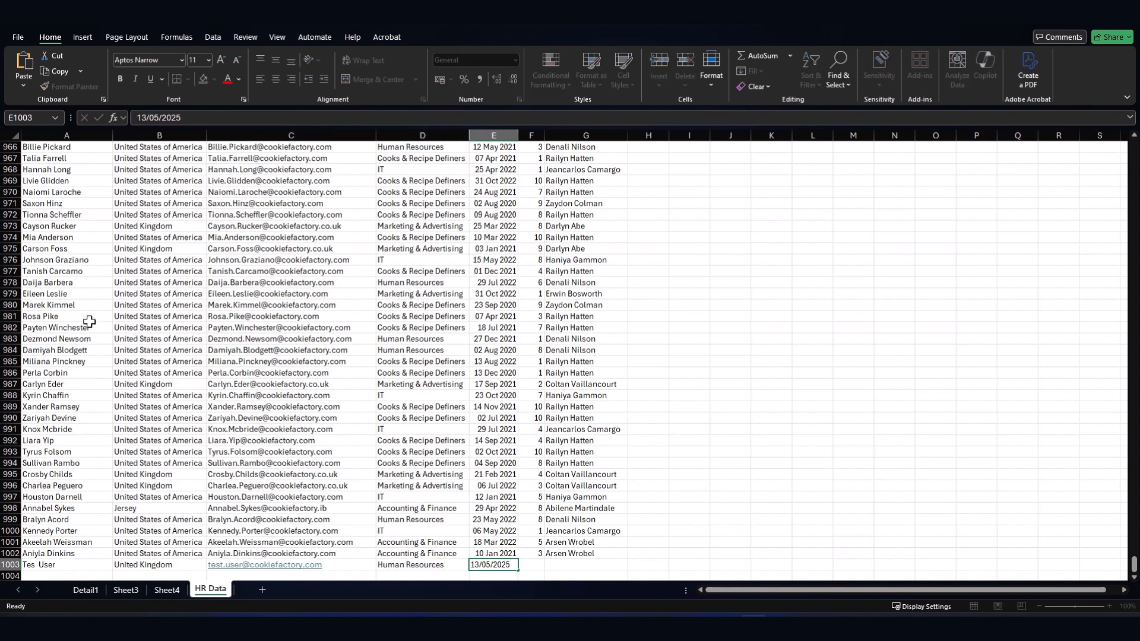
{"action": "key", "text": "Tab"}
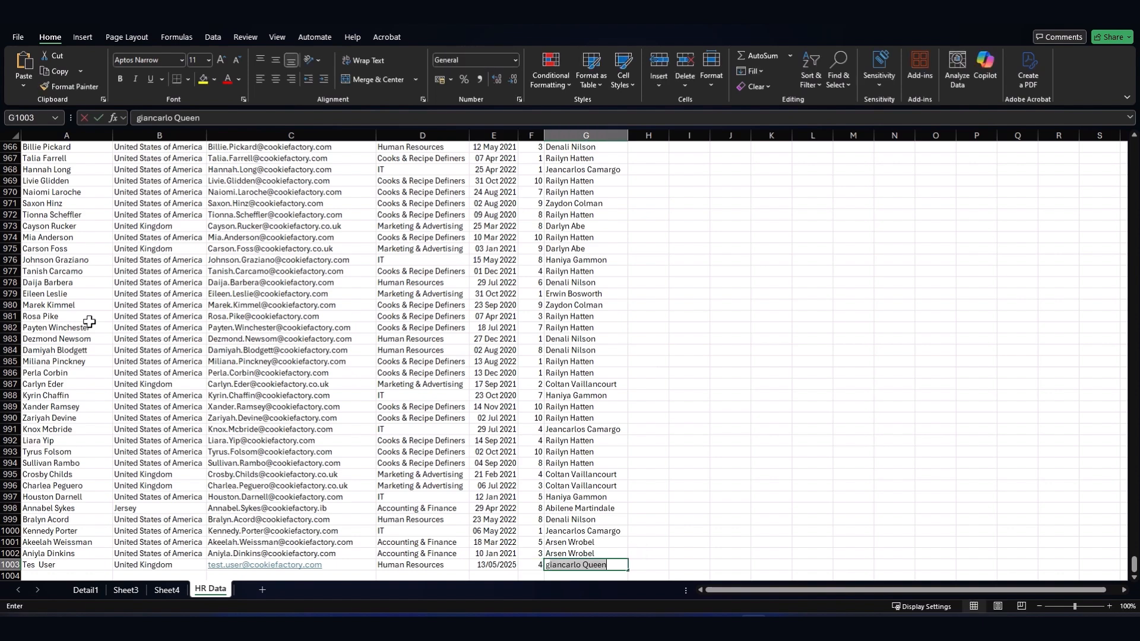
{"action": "key", "text": "Return"}
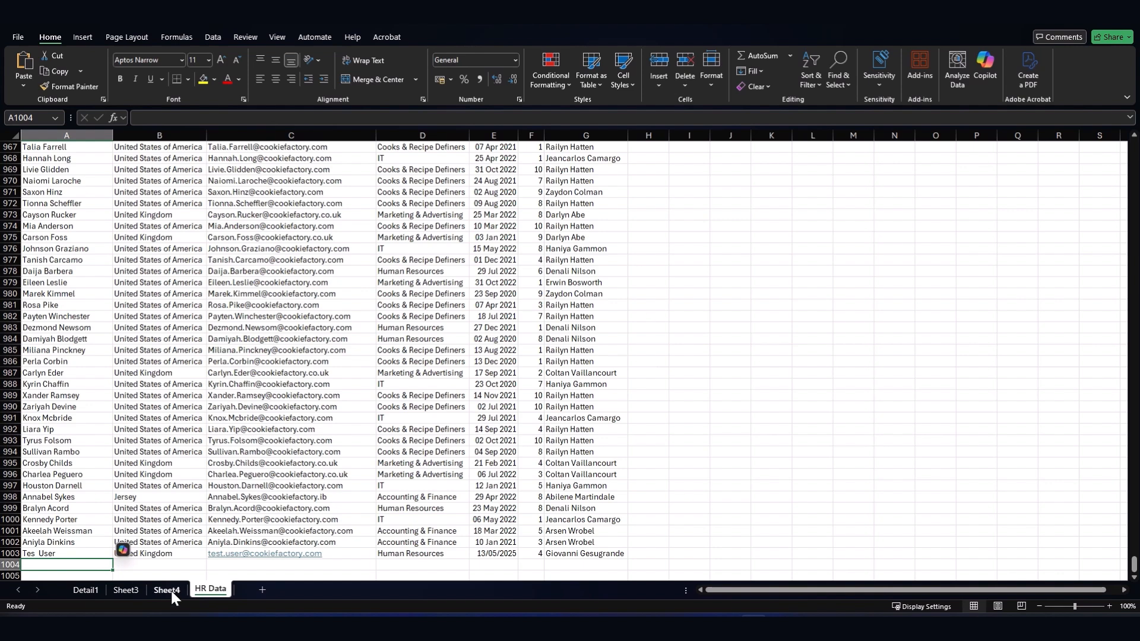
- Refresh the Sheet4 pivot table and confirm the Grand Total still reads 1001
{"action": "left_click_drag", "start_coordinate": [166, 554], "coordinate": [451, 553]}
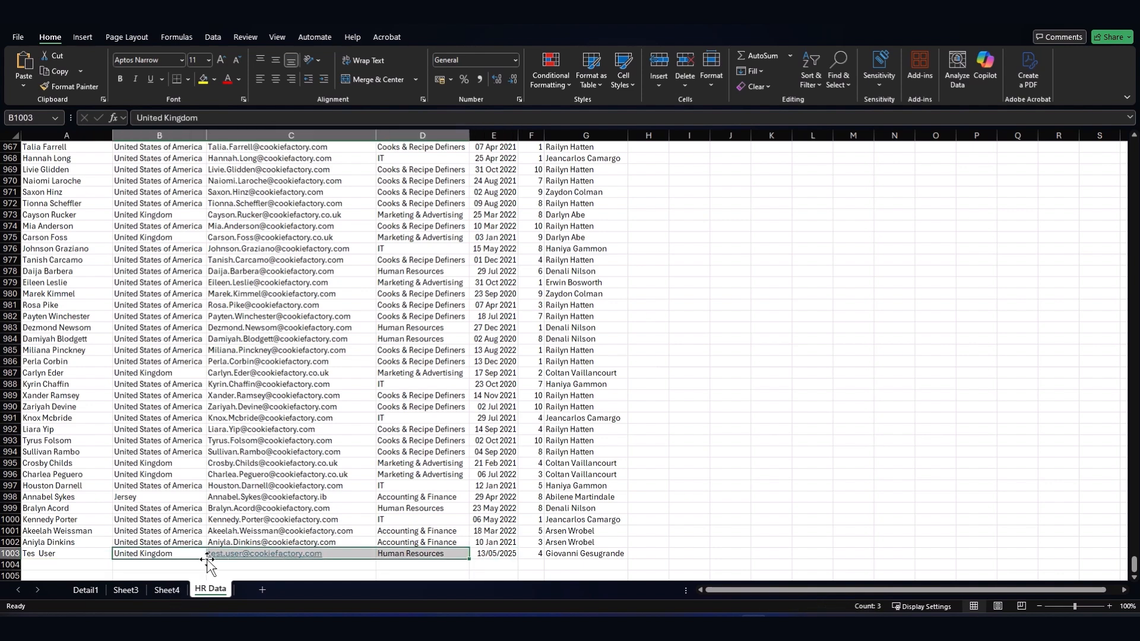
{"action": "left_click", "coordinate": [166, 589]}
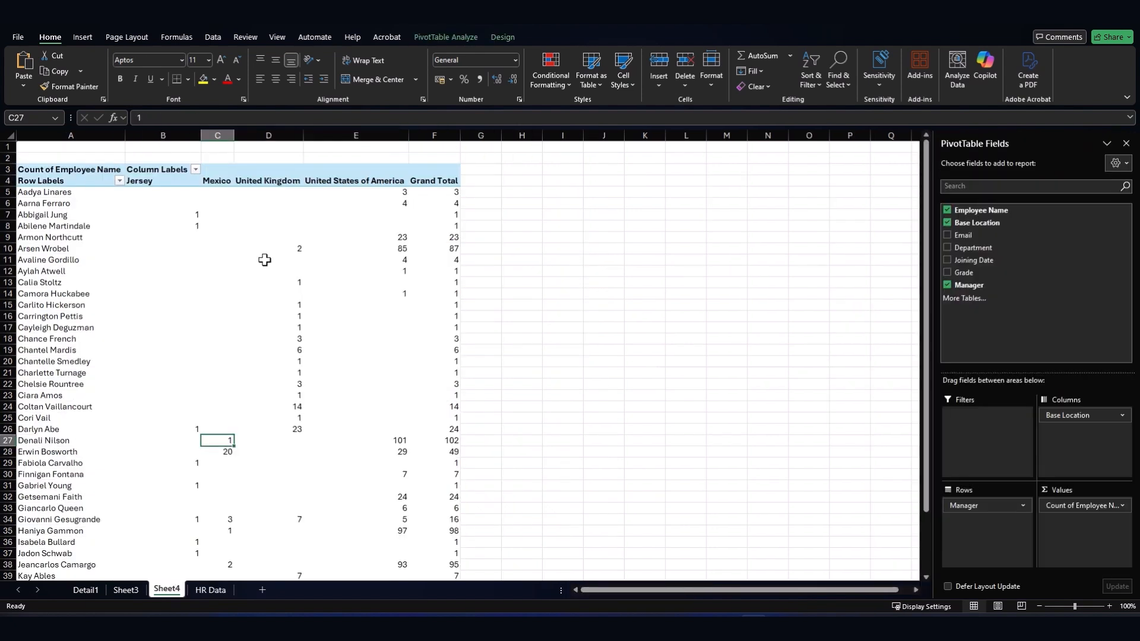
{"action": "scroll", "coordinate": [158, 425], "scroll_direction": "down", "scroll_amount": 3}
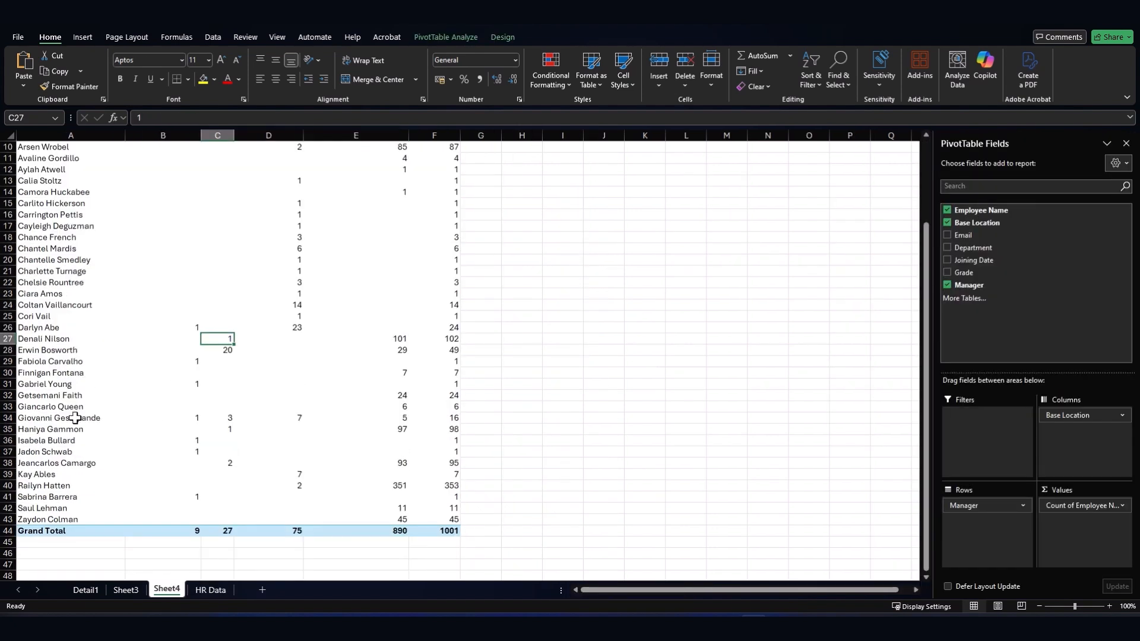
{"action": "left_click_drag", "start_coordinate": [76, 418], "coordinate": [457, 418]}
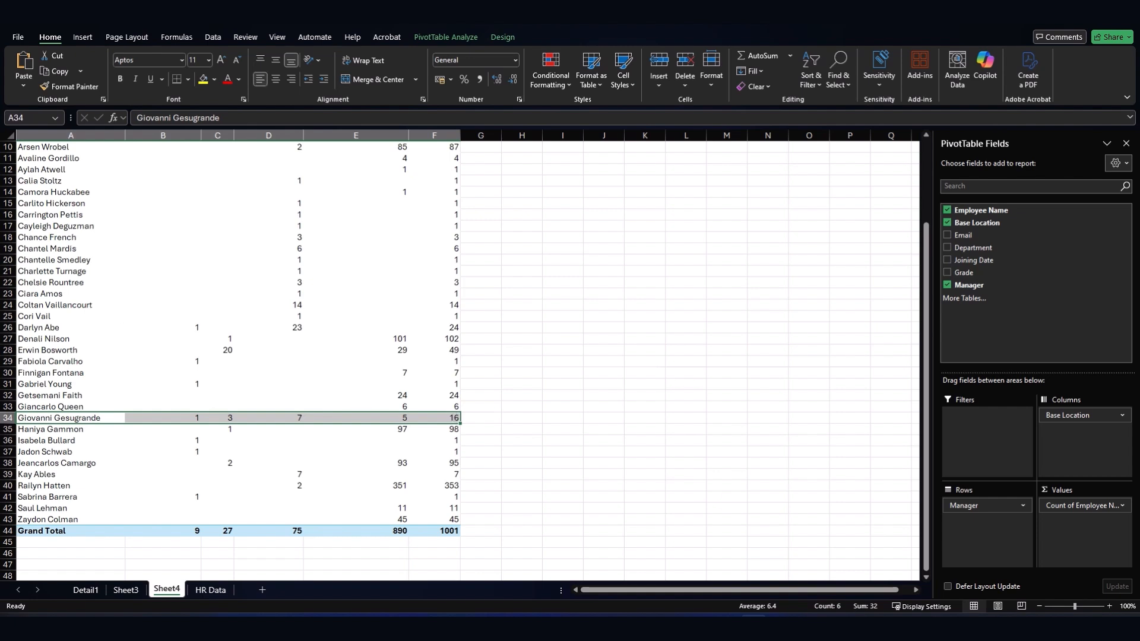
{"action": "right_click", "coordinate": [85, 387]}
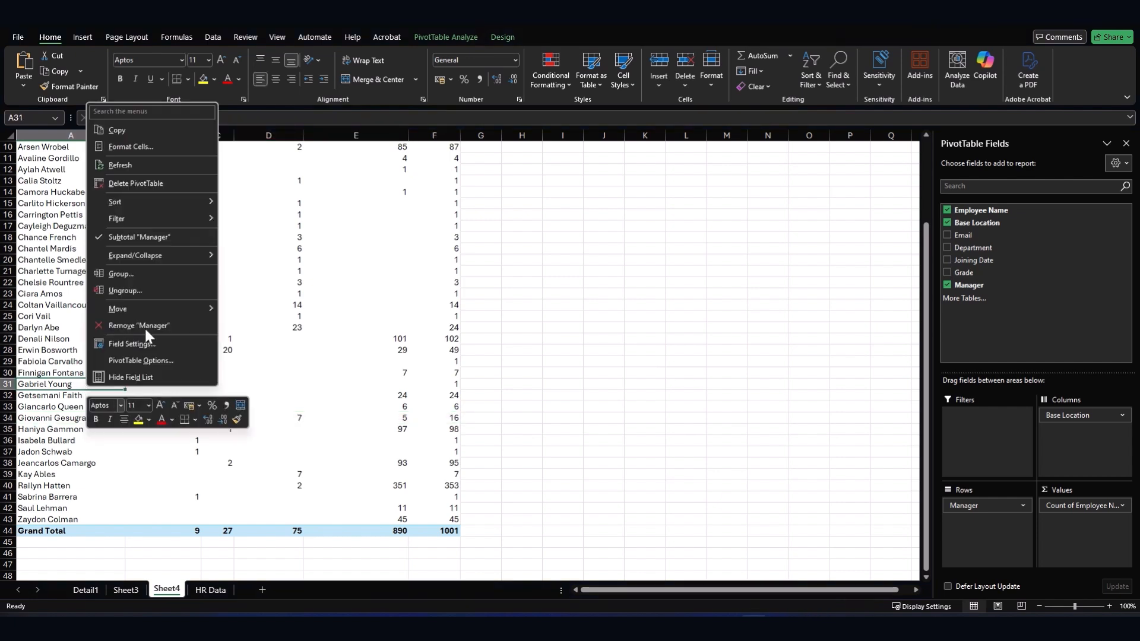
{"action": "left_click", "coordinate": [118, 164]}
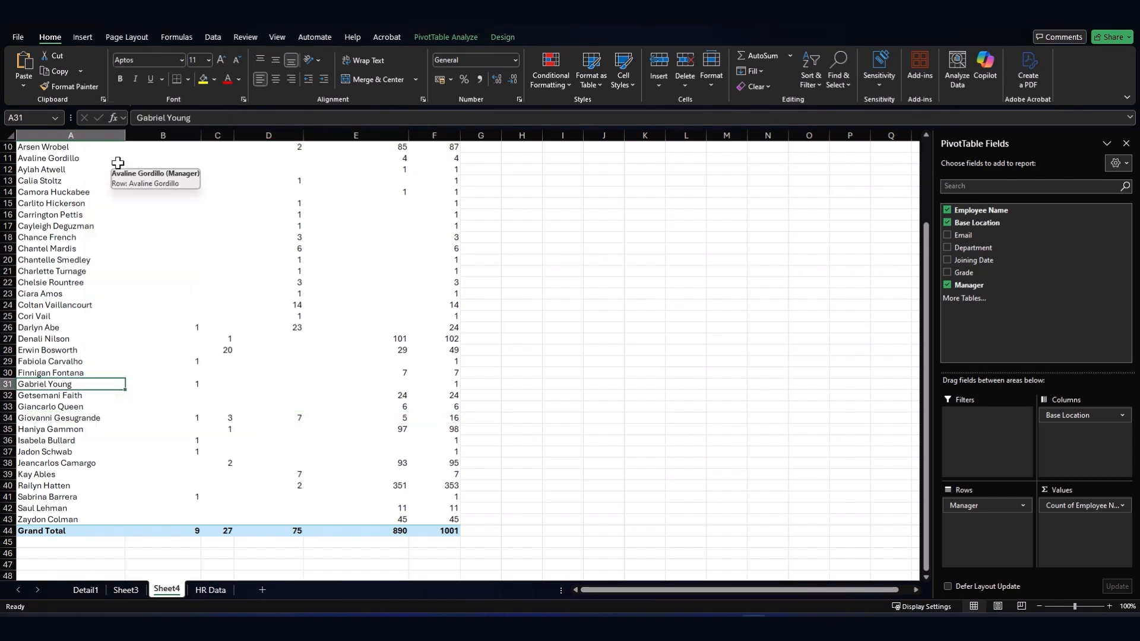
{"action": "left_click", "coordinate": [454, 531]}
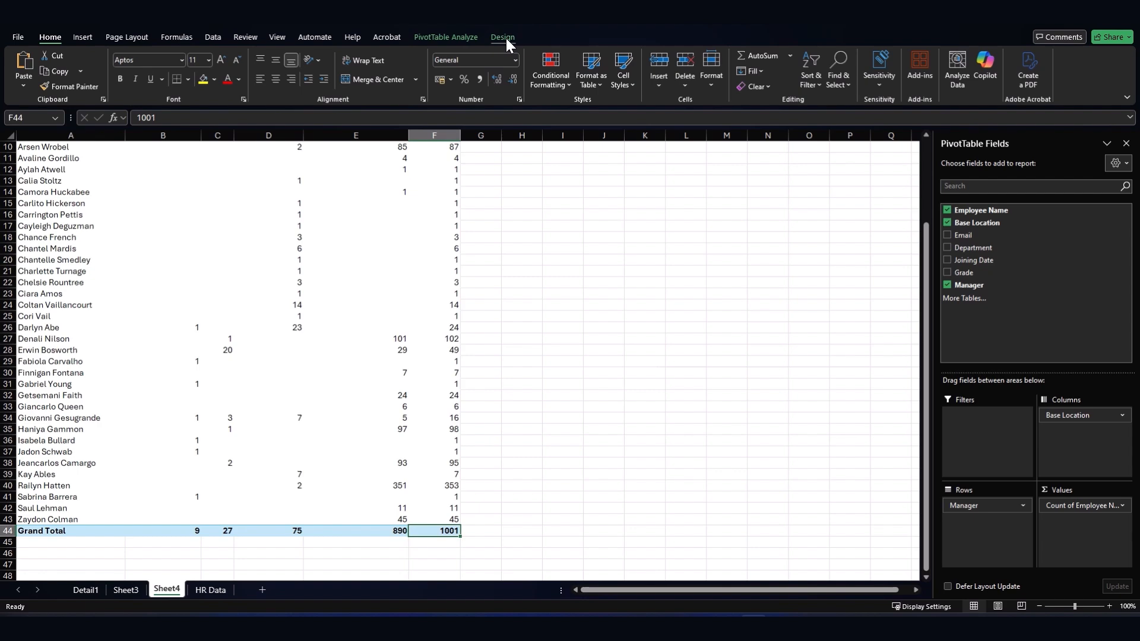
- Extend the pivot's data source to 'HR Data'!$A$1:$G$1003 and verify the manager's total is now 17
{"action": "left_click", "coordinate": [445, 40]}
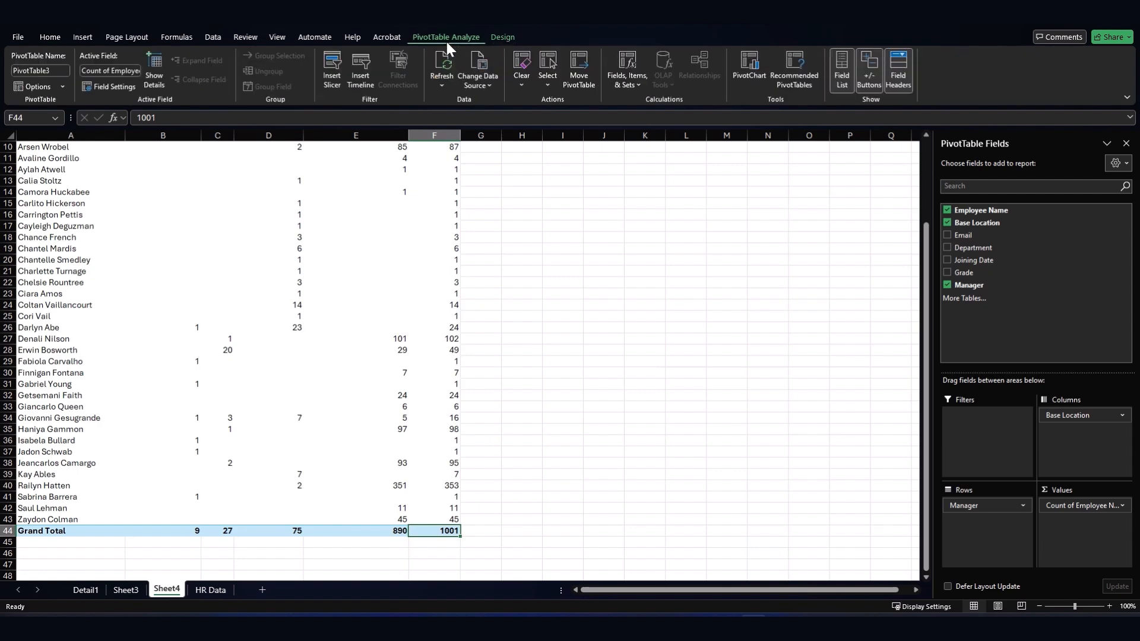
{"action": "left_click", "coordinate": [482, 64]}
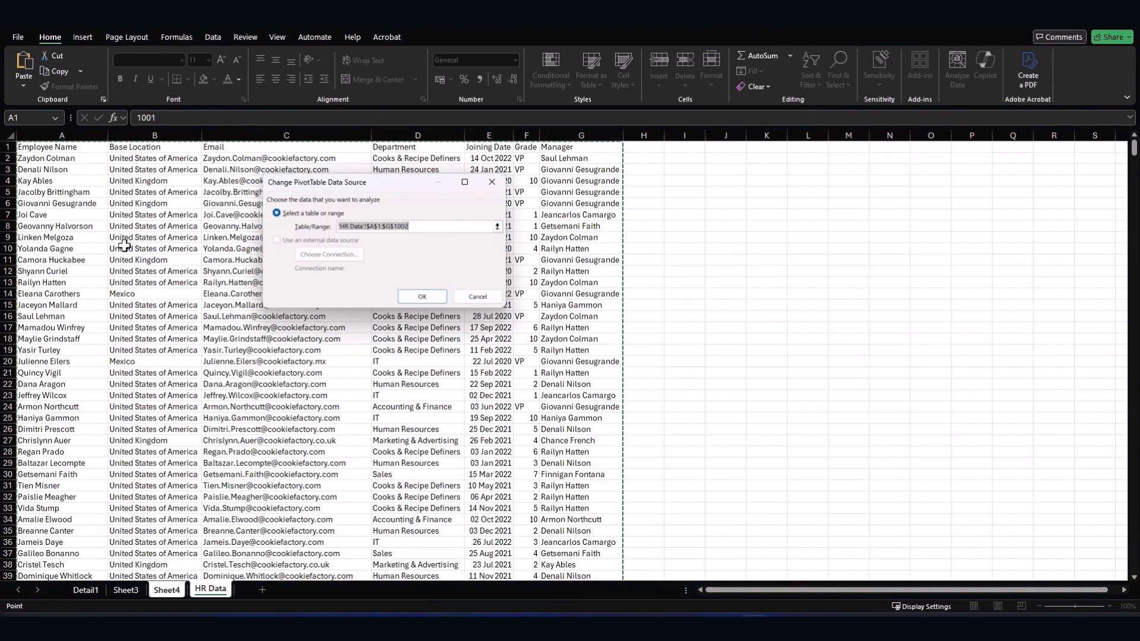
{"action": "left_click", "coordinate": [84, 203]}
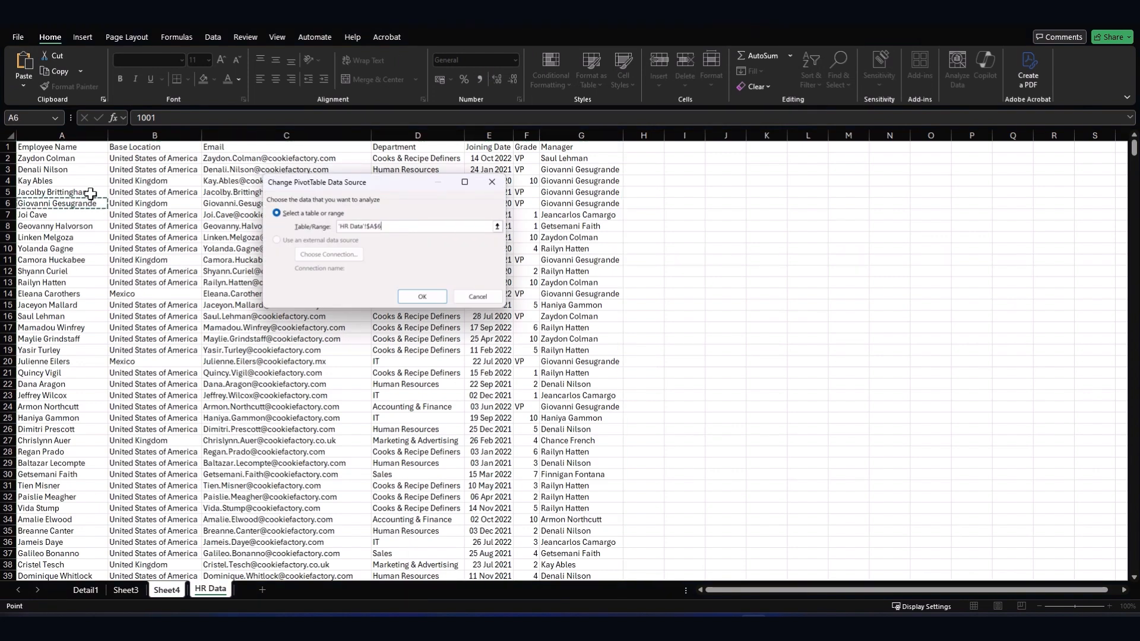
{"action": "key", "text": "ctrl+a"}
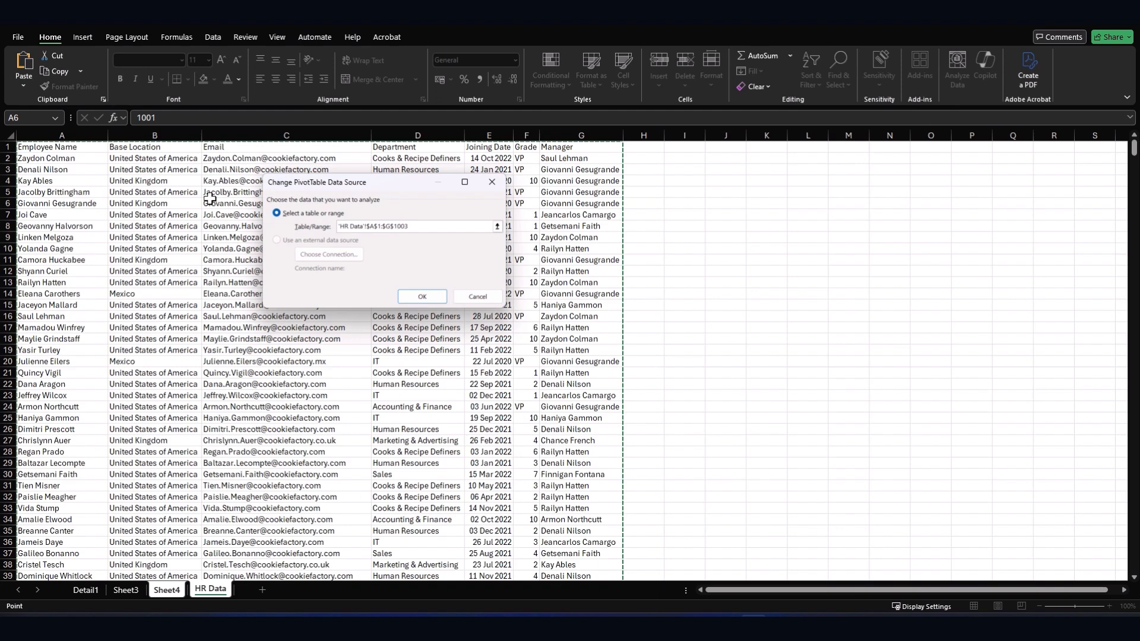
{"action": "scroll", "coordinate": [160, 279], "scroll_direction": "down", "scroll_amount": 5}
{"action": "scroll", "coordinate": [161, 279], "scroll_direction": "down", "scroll_amount": 7}
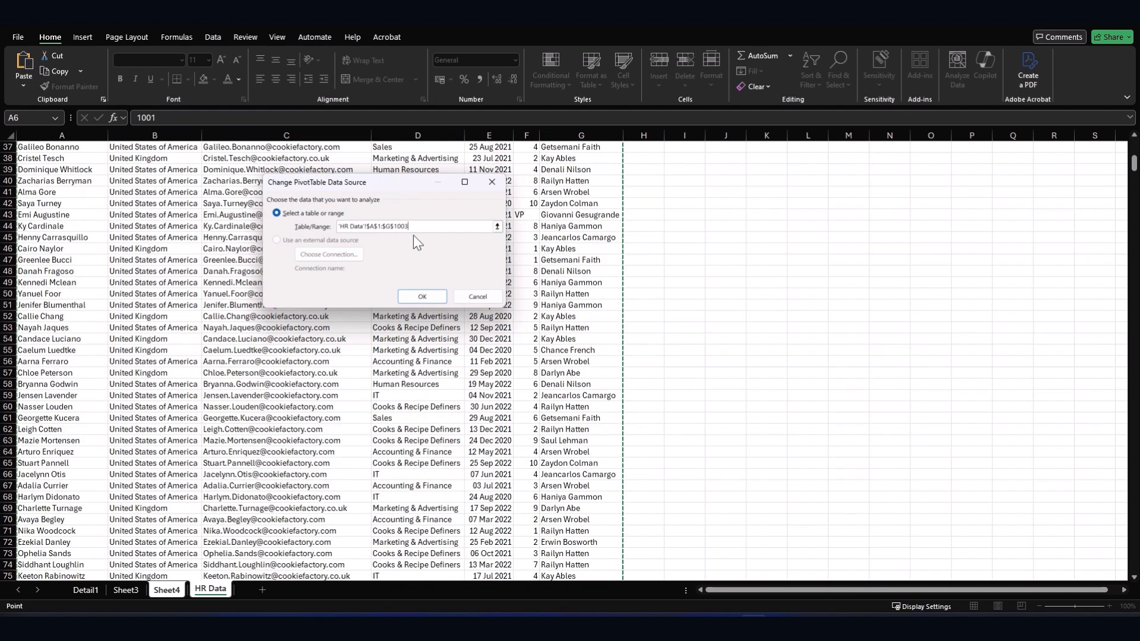
{"action": "left_click", "coordinate": [412, 297]}
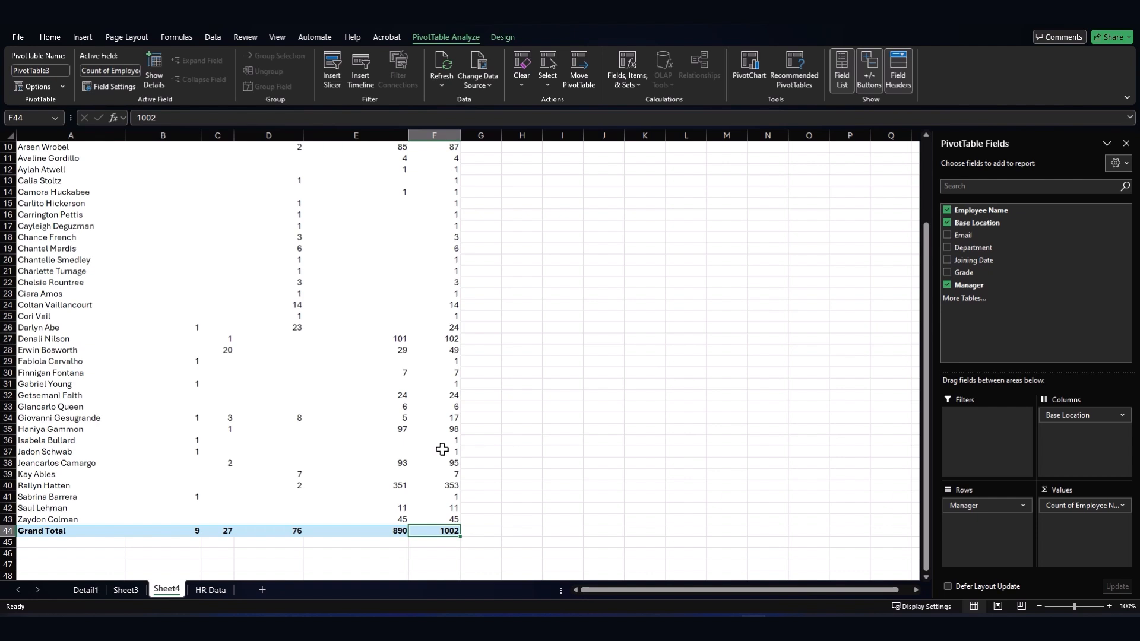
{"action": "left_click", "coordinate": [452, 419]}
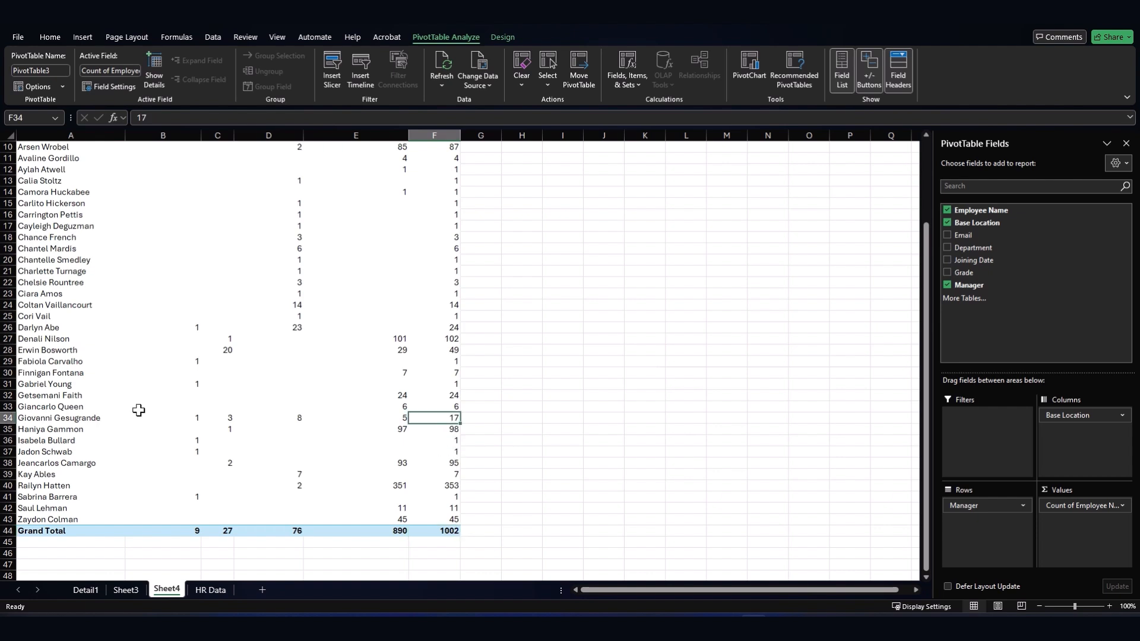
{"action": "left_click_drag", "start_coordinate": [115, 418], "coordinate": [431, 418]}
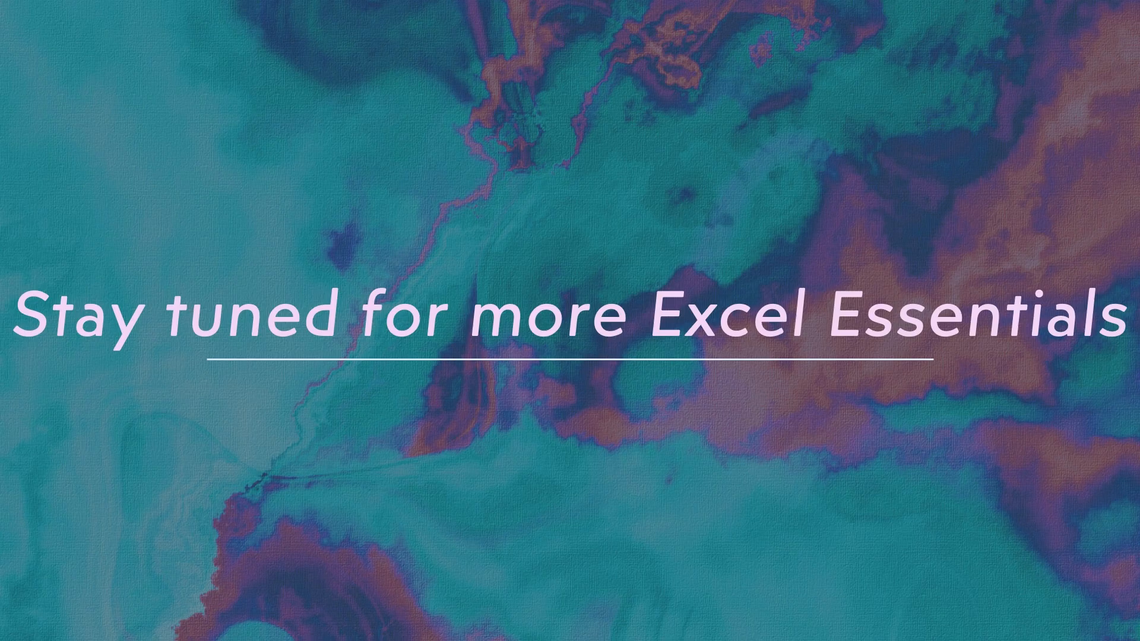